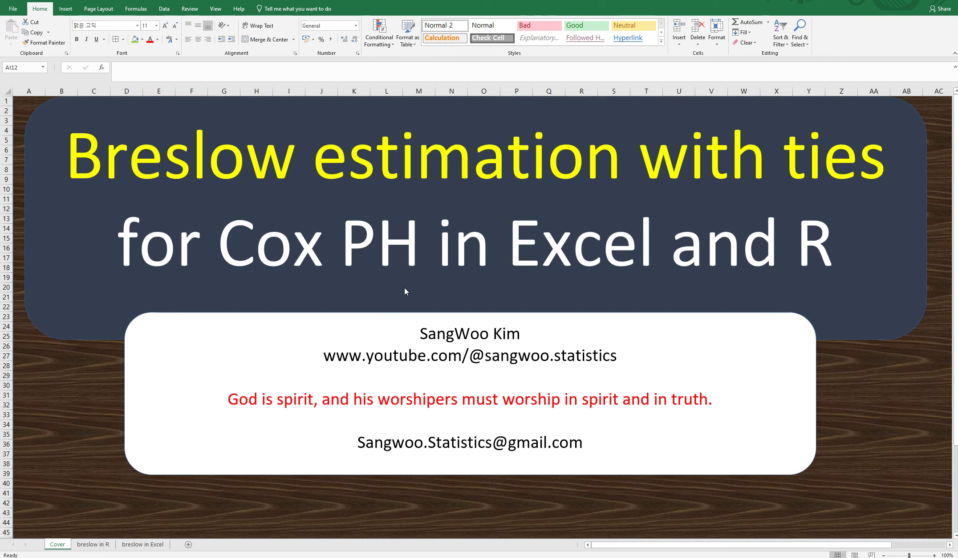
# Show the 'breslow in R' sheet and highlight the tied event times in rows 5, 13 and 19.
pyautogui.click(96, 546)
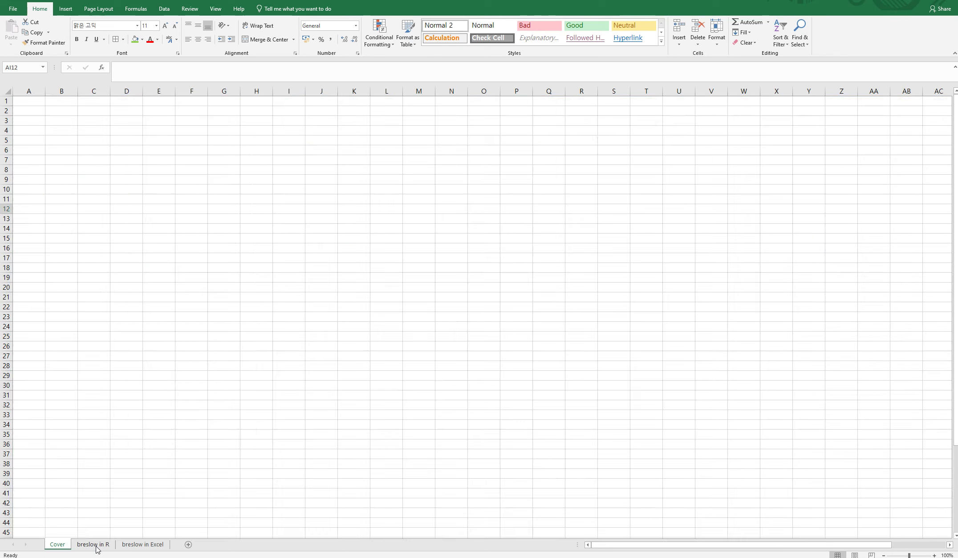
pyautogui.click(130, 432)
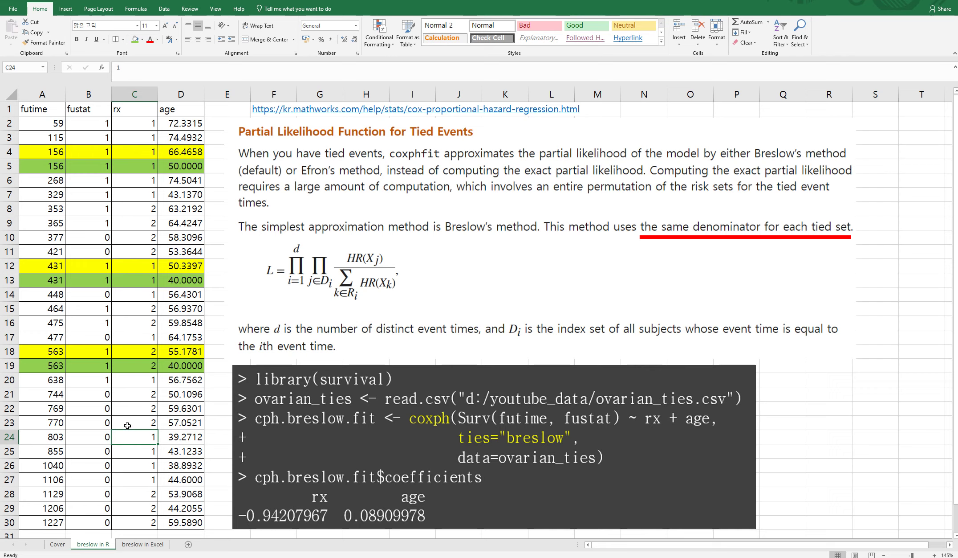
pyautogui.moveTo(48, 166); pyautogui.dragTo(180, 165)
pyautogui.moveTo(47, 280); pyautogui.dragTo(177, 280)
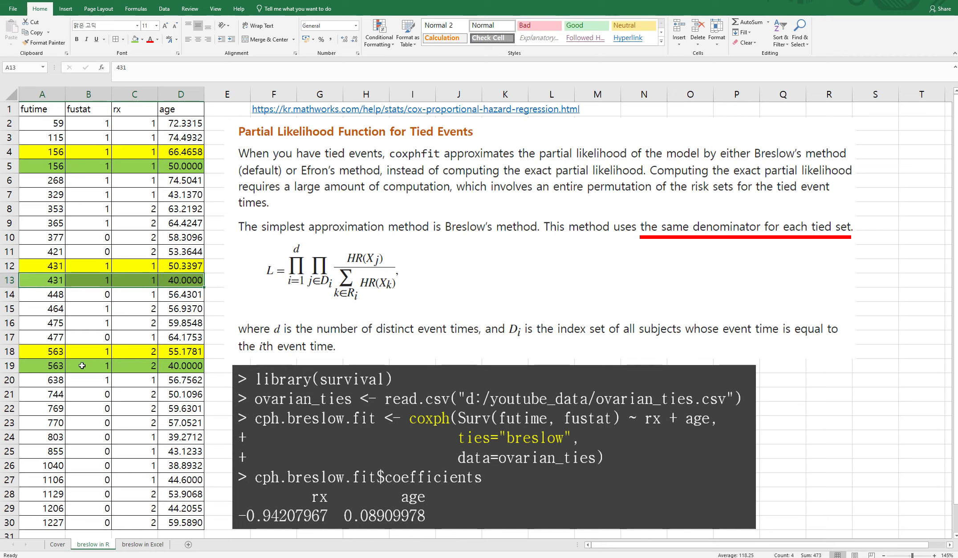
pyautogui.moveTo(49, 365); pyautogui.dragTo(180, 366)
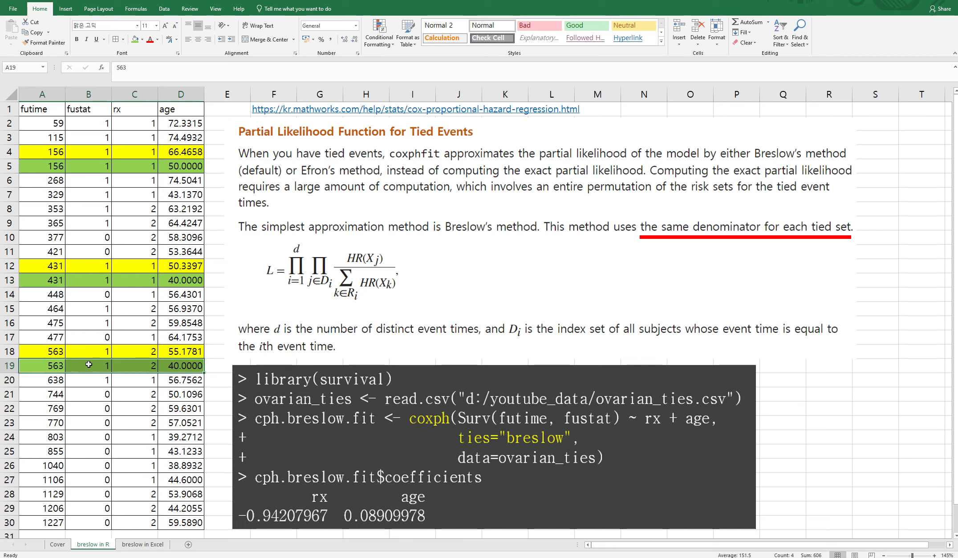
pyautogui.click(109, 241)
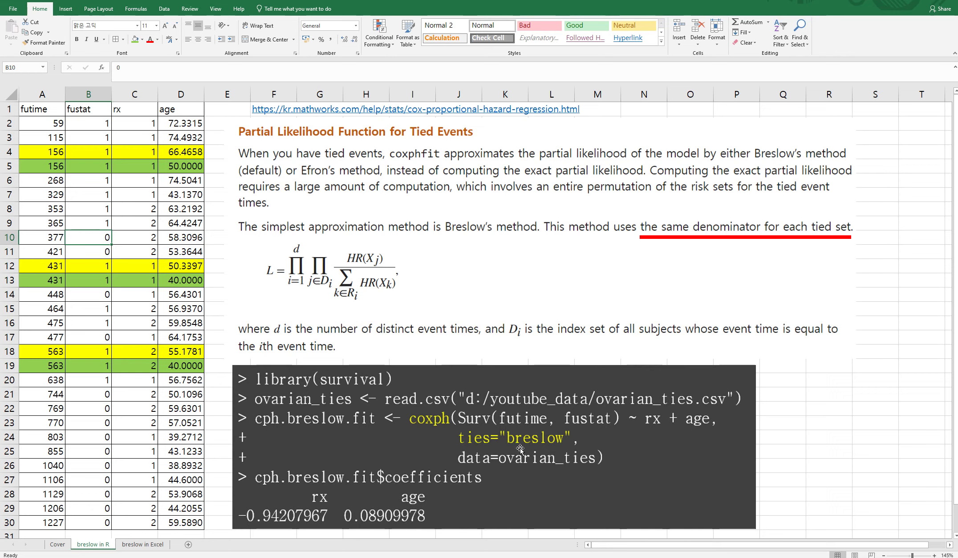
# Move to the 'breslow in Excel' sheet holding the zeroed coefficients.
pyautogui.click(144, 545)
# Review the empty X_beta, Exp(X_beta) and LL columns and settle on the first X_beta cell E2.
pyautogui.click(297, 235)
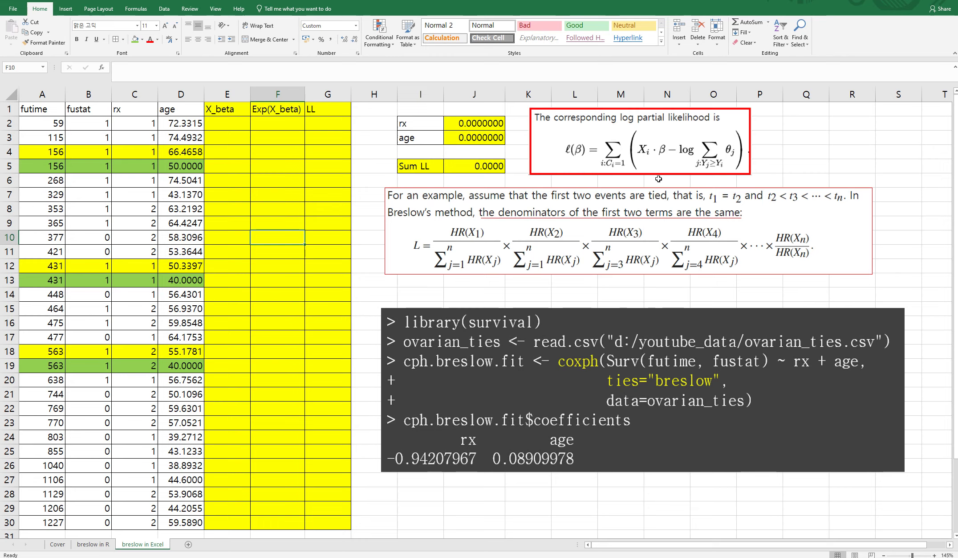
pyautogui.click(258, 199)
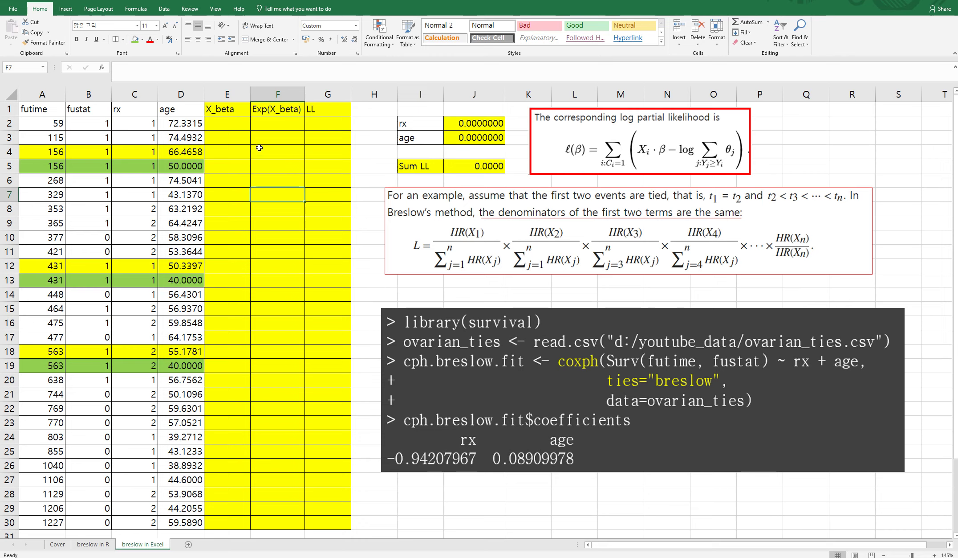
pyautogui.click(228, 124)
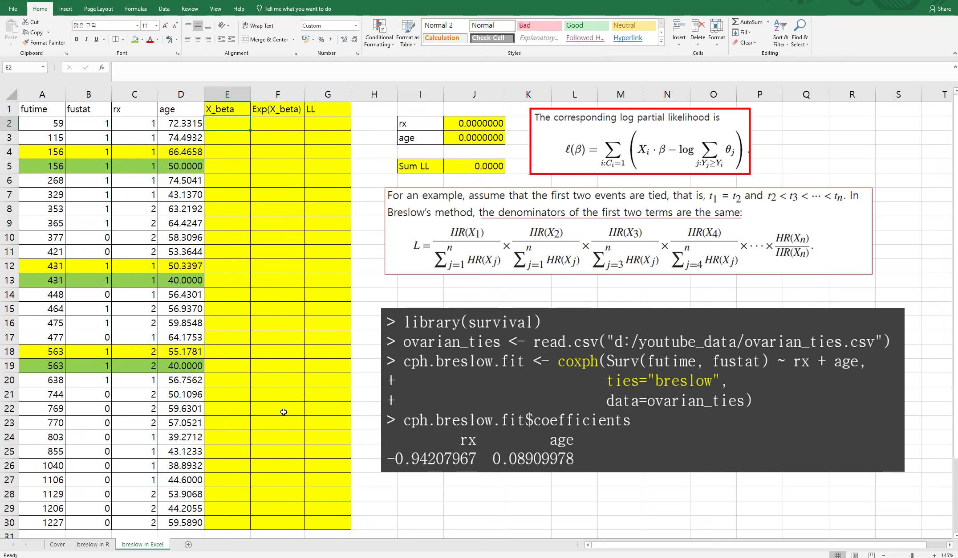
# Fill X_beta E2:E30 with the array formula =MMULT(C2:D30,J2:J3), giving zeros at zero coefficients.
pyautogui.keyDown('shift'); pyautogui.click(238, 525); pyautogui.keyUp('shift')
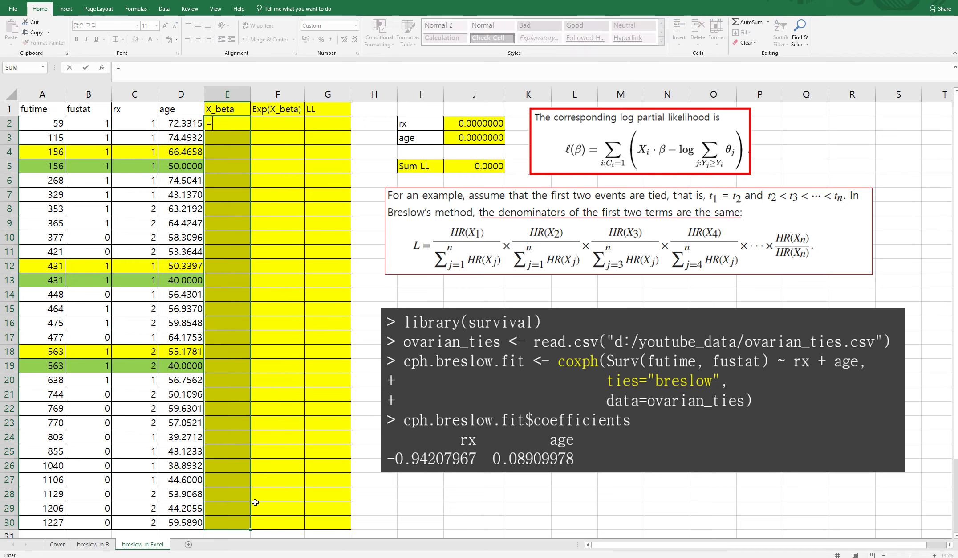
pyautogui.write('=mmult(')
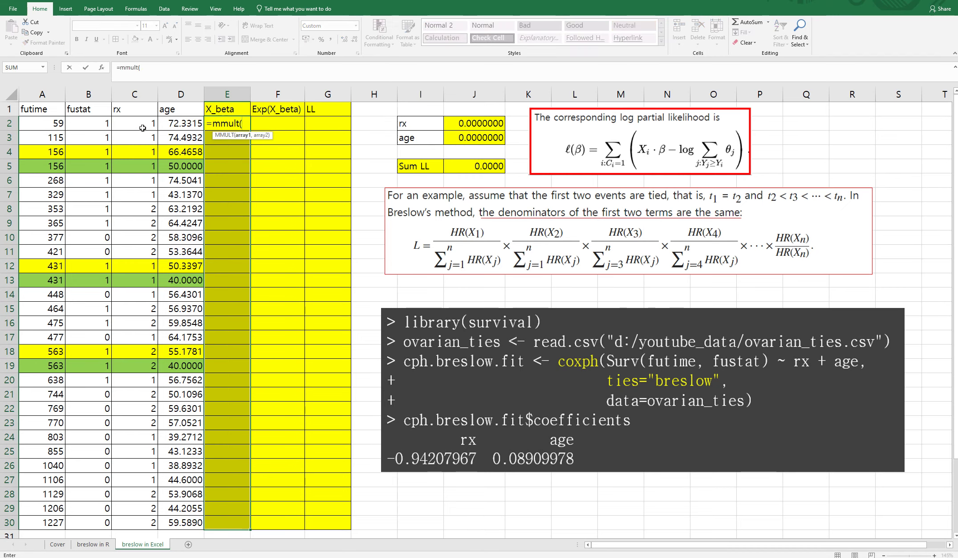
pyautogui.moveTo(143, 127); pyautogui.dragTo(188, 512)
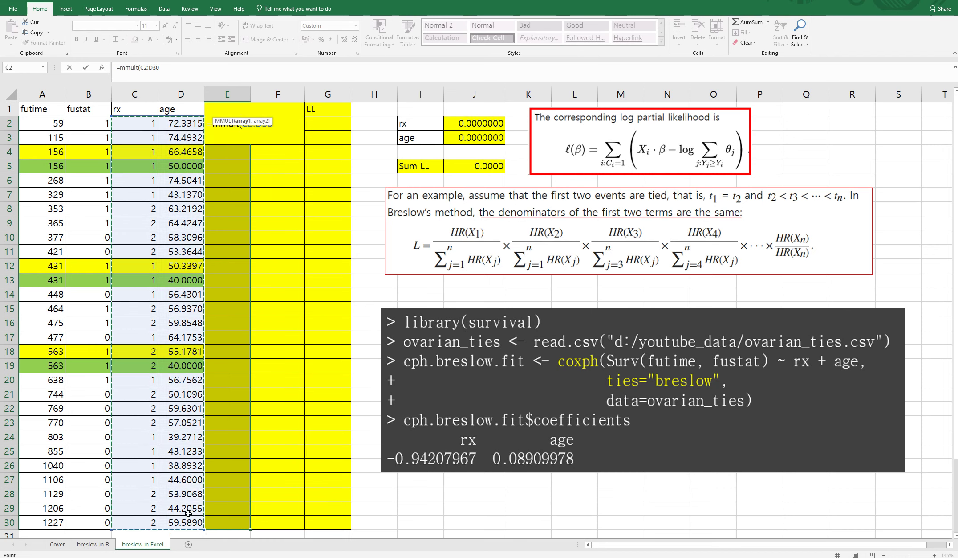
pyautogui.write(',')
pyautogui.moveTo(475, 124); pyautogui.dragTo(474, 135)
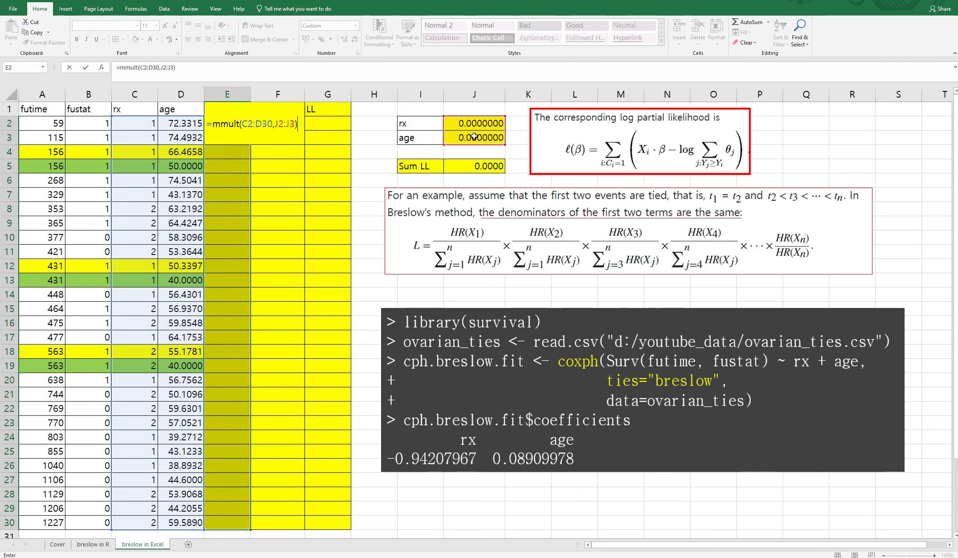
pyautogui.hotkey('ctrl', 'shift', 'Return')
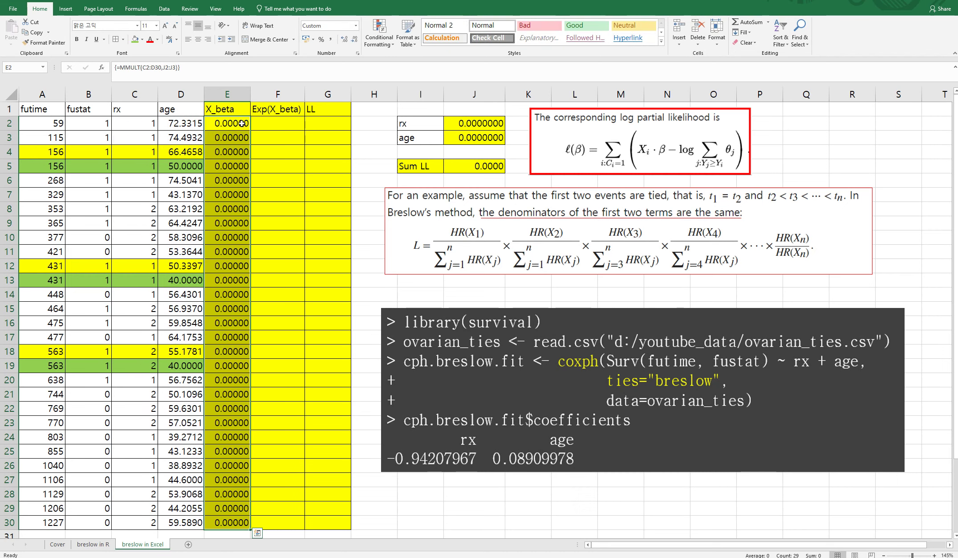
pyautogui.click(276, 121)
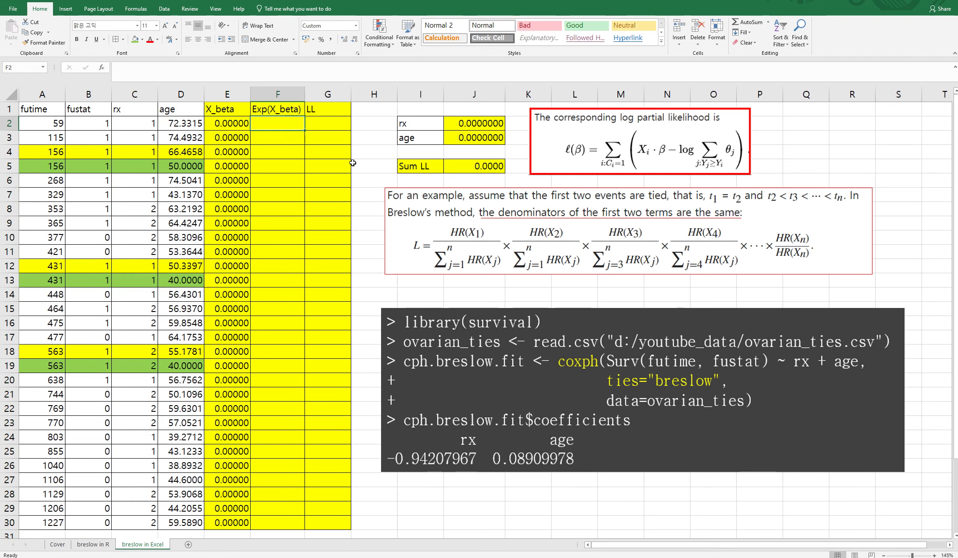
pyautogui.write('=exp(')
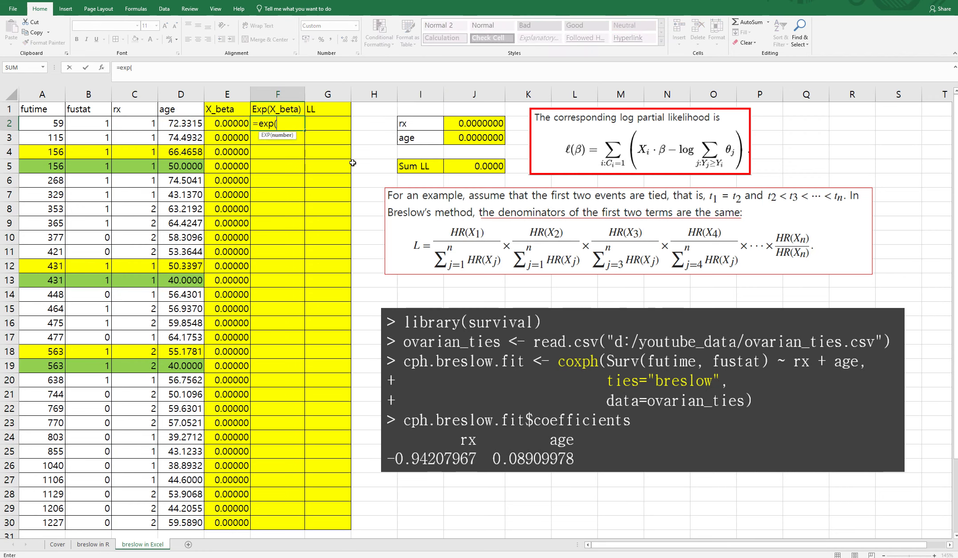
# Fill Exp(X_beta) F2:F30 with =EXP(E2) copied down, showing 1.000 in every row.
pyautogui.press('Left')
pyautogui.press('Return')
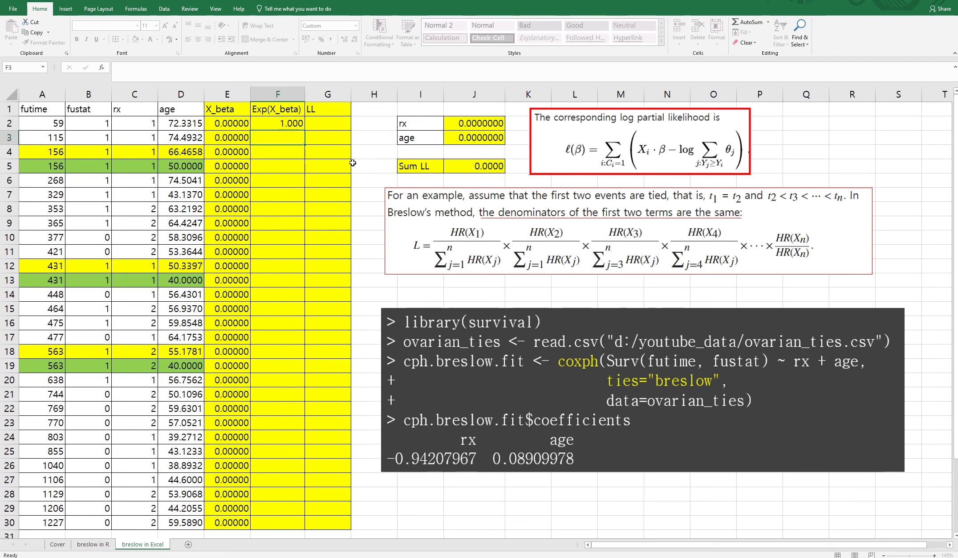
pyautogui.click(299, 123)
pyautogui.doubleClick(305, 130)
pyautogui.click(281, 190)
pyautogui.click(316, 120)
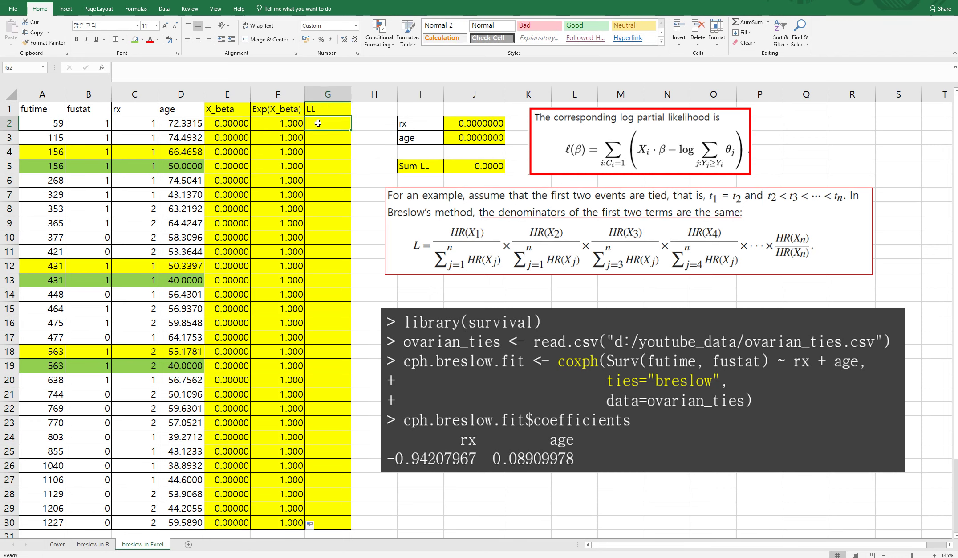
pyautogui.write('=')
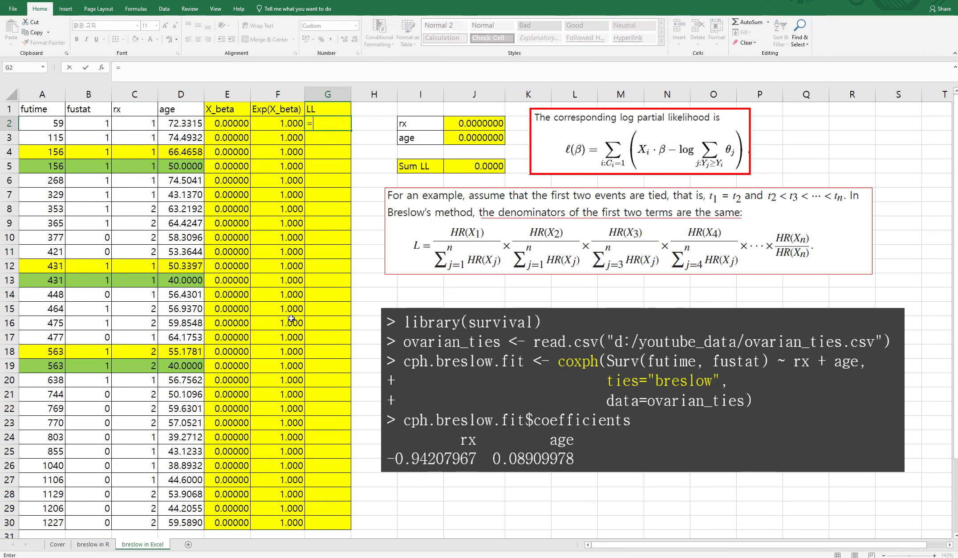
pyautogui.write('if(')
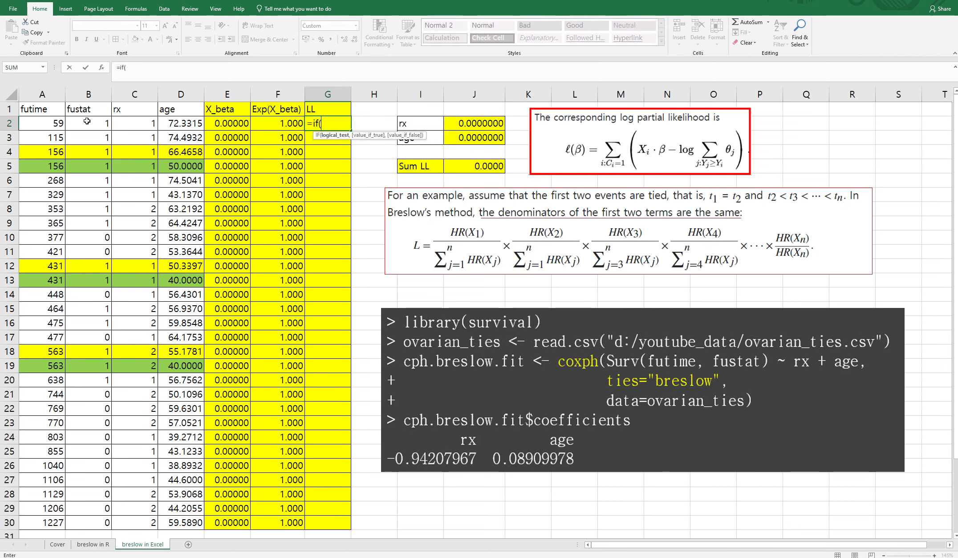
# Enter =IF(B2=1,E2-LN(SUM(F2:$F$30)),0) in G2 as the row-2 log partial likelihood term.
pyautogui.click(87, 121)
pyautogui.write('=1')
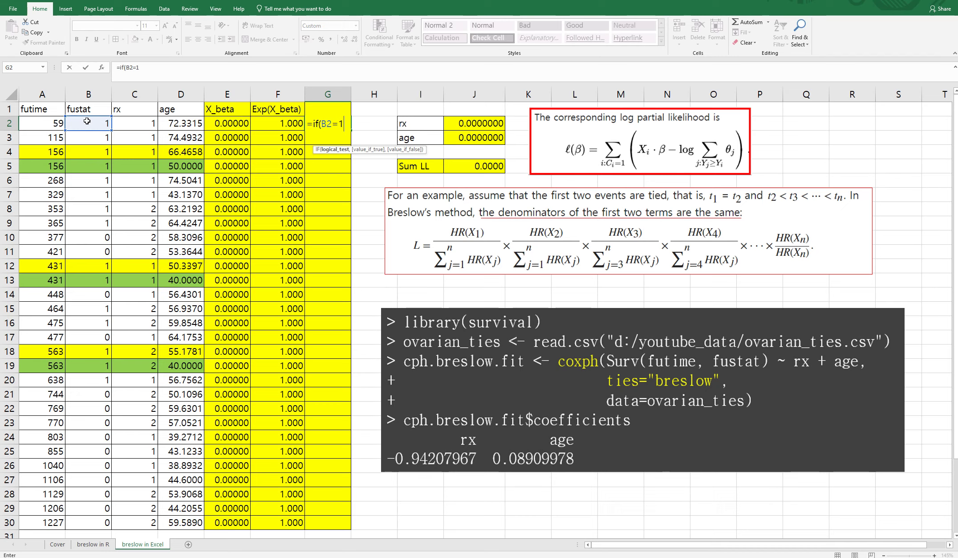
pyautogui.write(',')
pyautogui.click(223, 123)
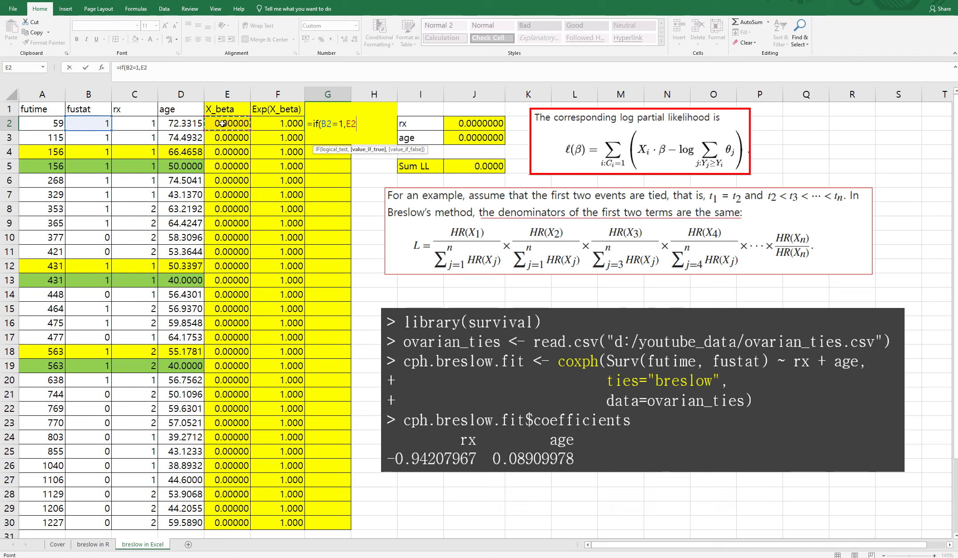
pyautogui.write('-ln')
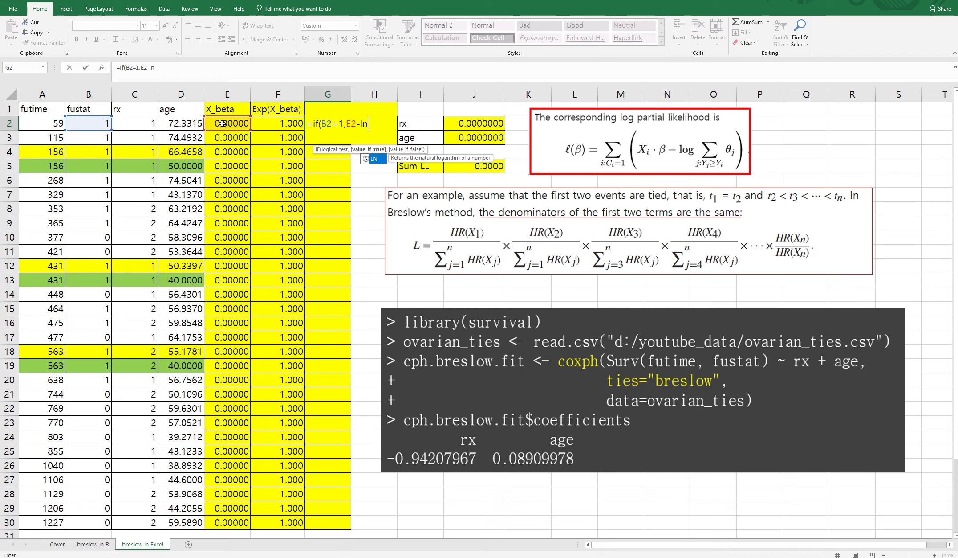
pyautogui.write('(sum')
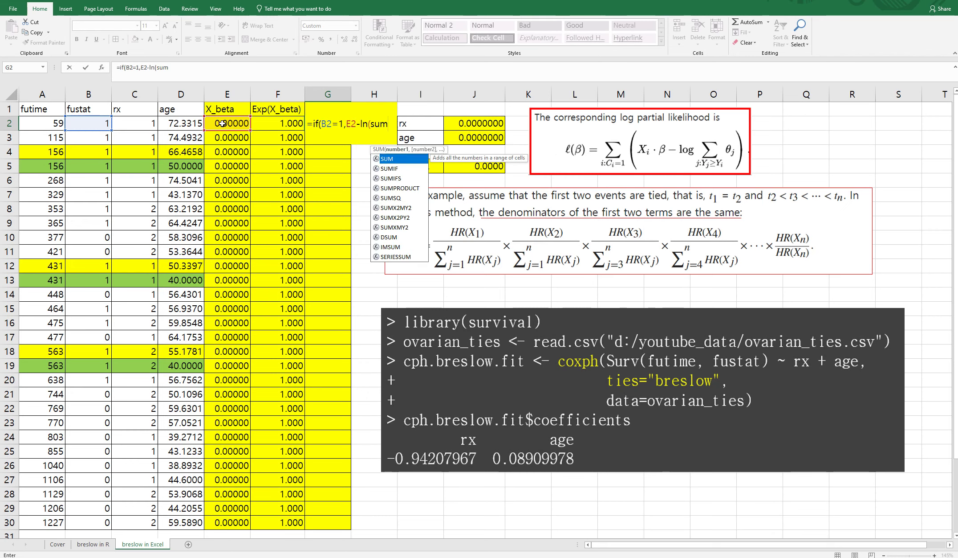
pyautogui.write('(')
pyautogui.click(281, 122)
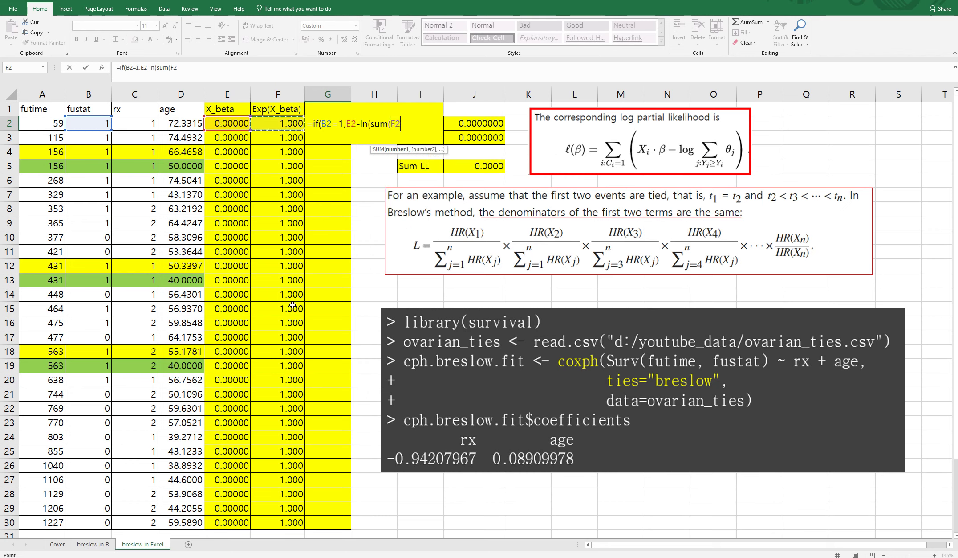
pyautogui.keyDown('shift'); pyautogui.click(278, 521); pyautogui.keyUp('shift')
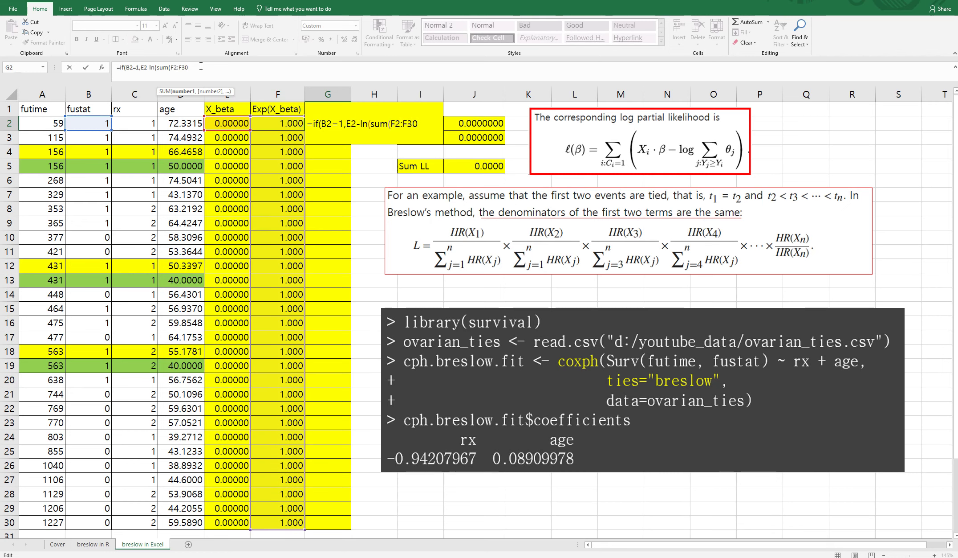
pyautogui.write('))')
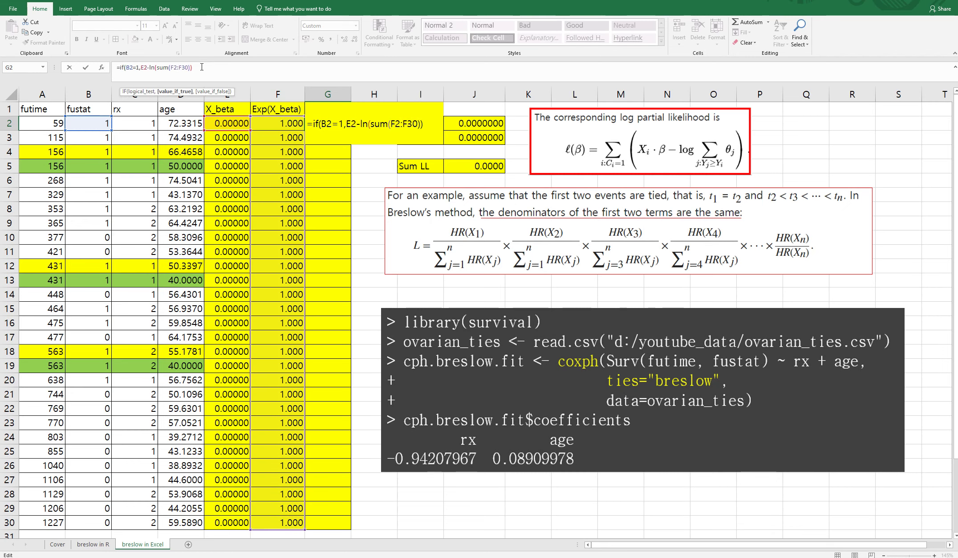
pyautogui.click(183, 67)
pyautogui.press('F4')
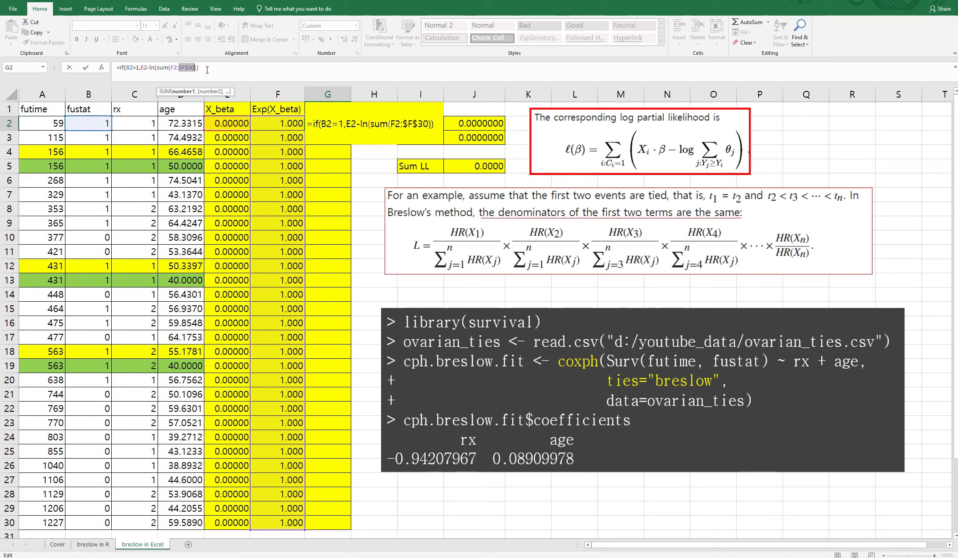
pyautogui.click(242, 69)
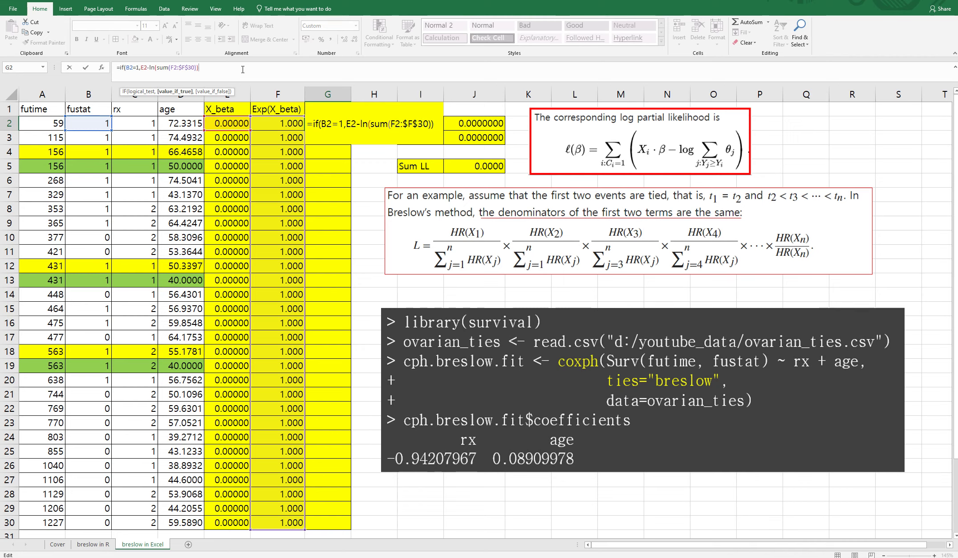
pyautogui.write(',0')
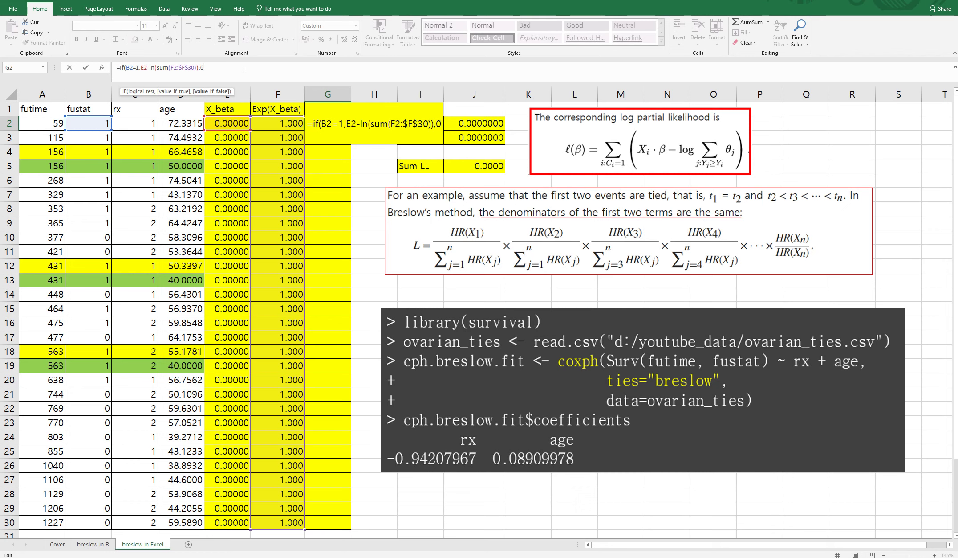
pyautogui.write(')')
pyautogui.press('Return')
# Copy the G2 LL formula down through G3:G30 so every event row has its term.
pyautogui.press('Up')
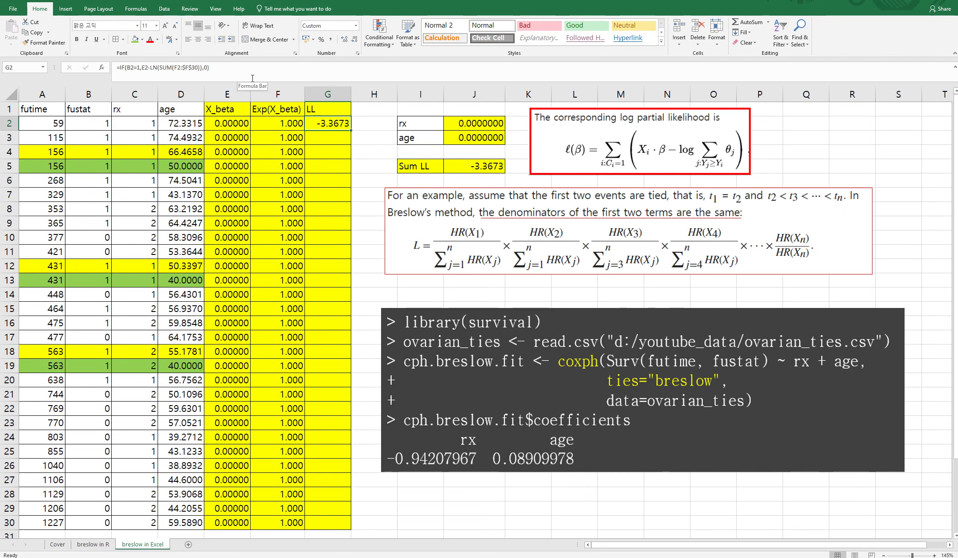
pyautogui.hotkey('ctrl', 'c')
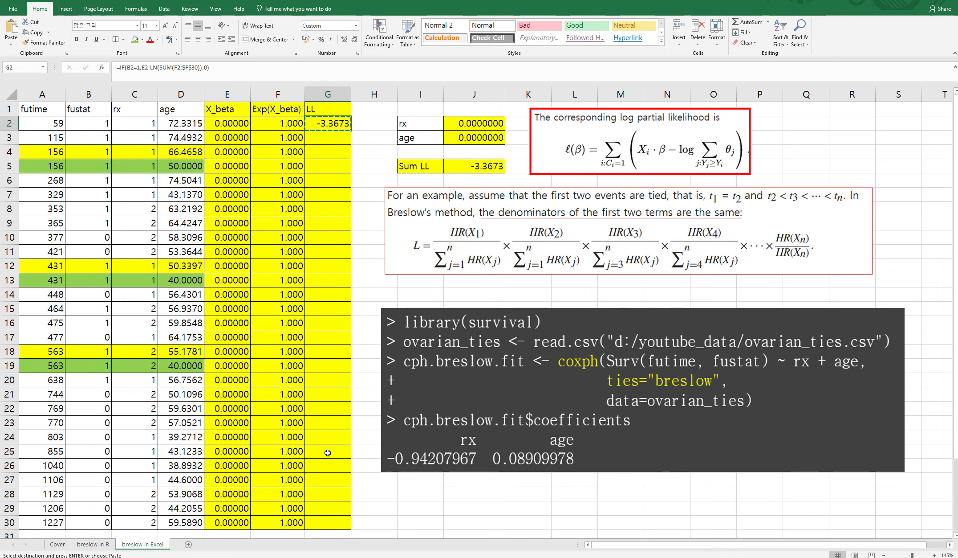
pyautogui.keyDown('shift'); pyautogui.click(326, 519); pyautogui.keyUp('shift')
pyautogui.hotkey('ctrl', 'v')
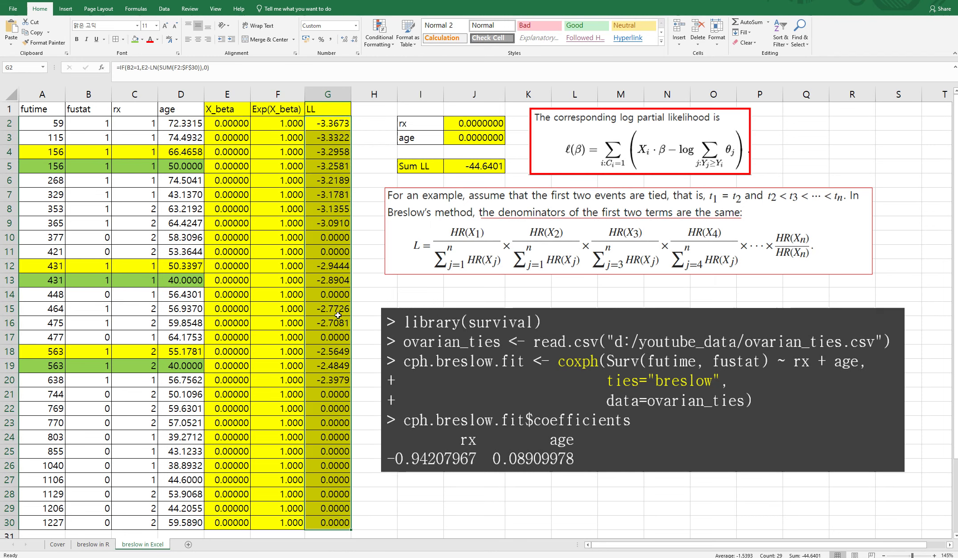
pyautogui.press('Escape')
pyautogui.click(327, 265)
pyautogui.click(473, 165)
pyautogui.write('=su')
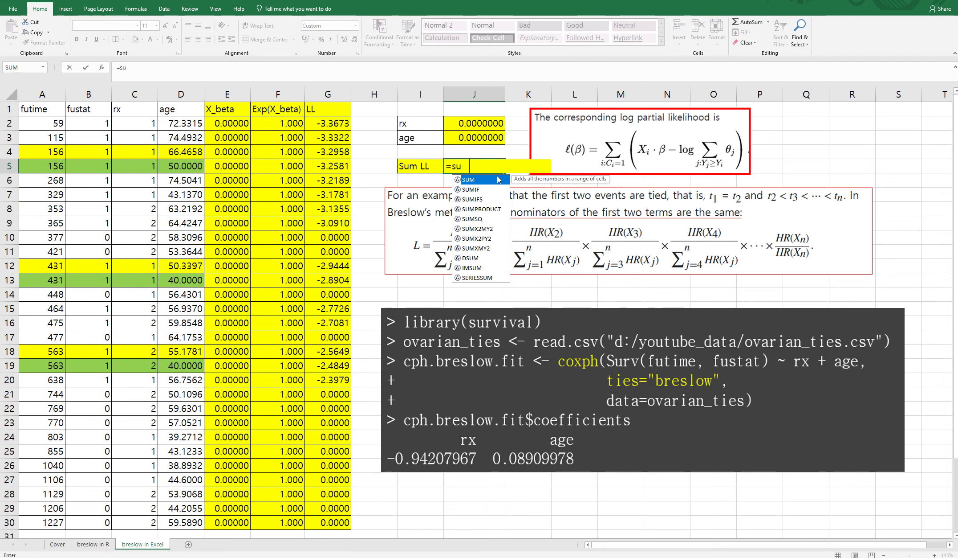
pyautogui.write('m(')
# Total the LL column in J5 with =SUM(G2:G30), giving -44.6401 at zero coefficients.
pyautogui.click(330, 123)
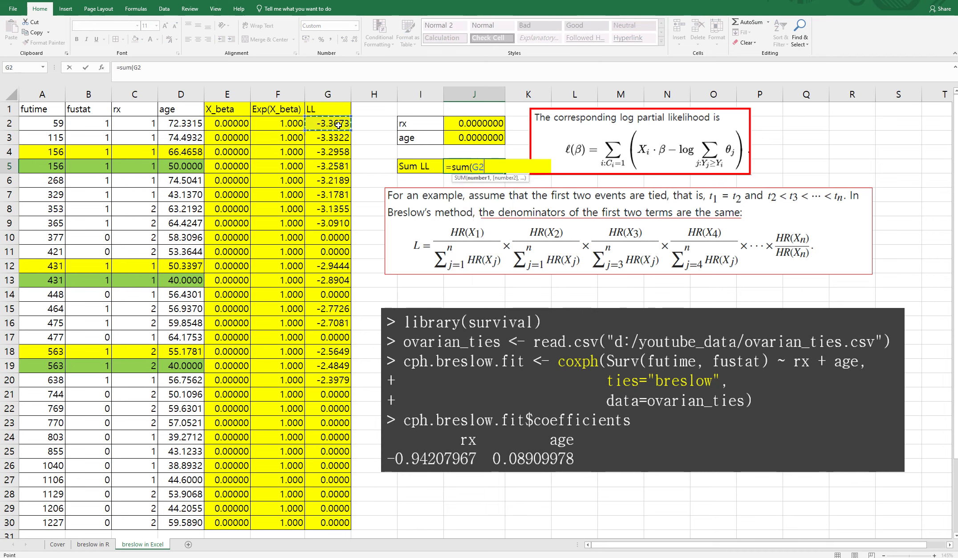
pyautogui.keyDown('shift'); pyautogui.click(336, 523); pyautogui.keyUp('shift')
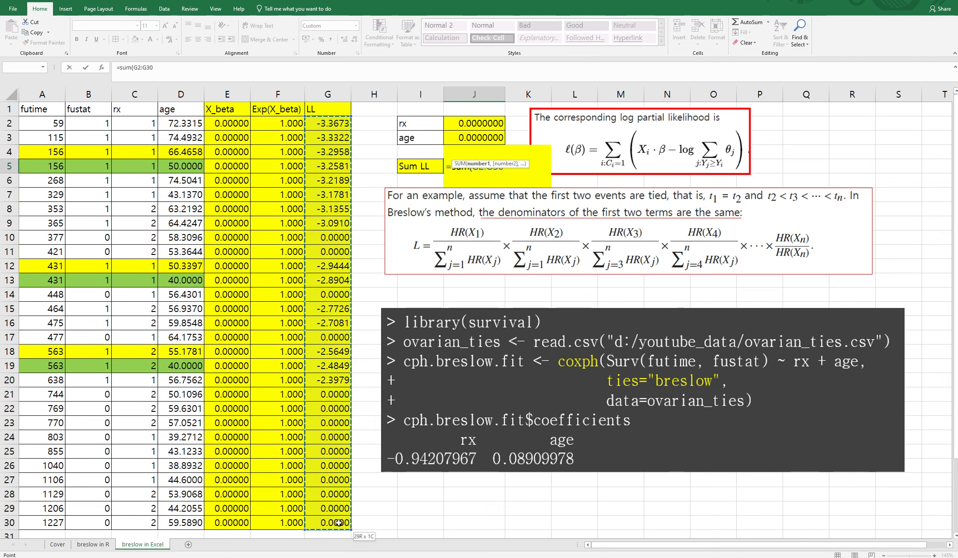
pyautogui.hotkey('ctrl', 'Return')
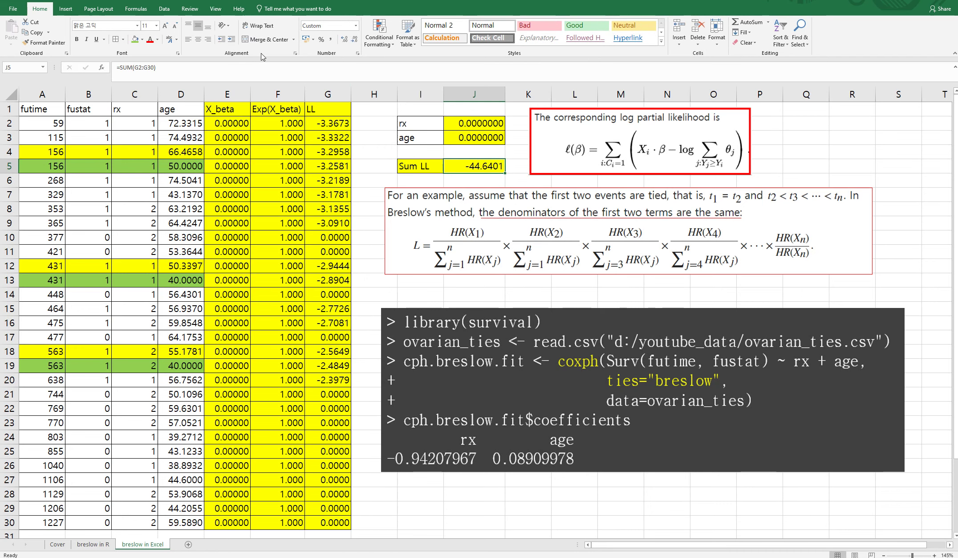
# Set up Solver to maximize $J$5 by changing $J$2:$J$3 with negative values allowed.
pyautogui.click(164, 9)
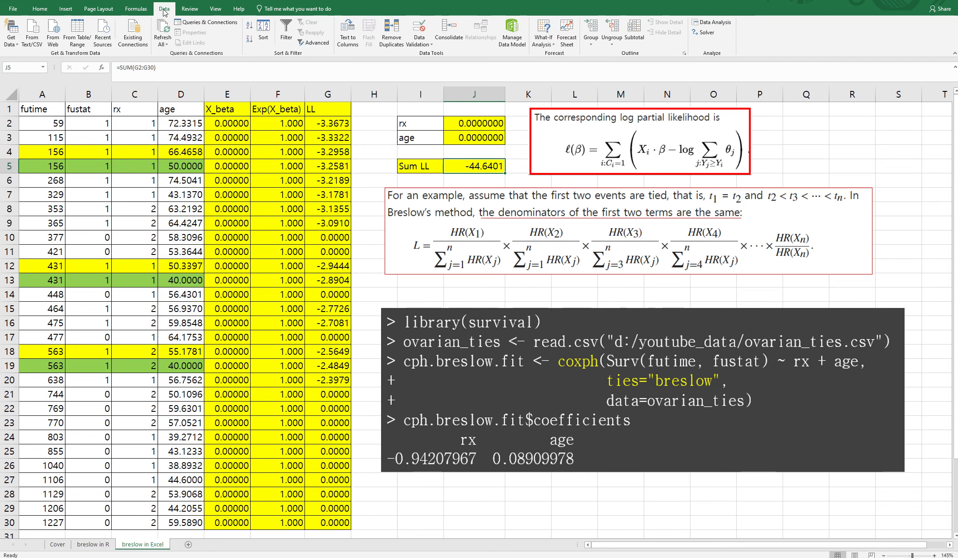
pyautogui.click(696, 41)
pyautogui.moveTo(634, 160); pyautogui.dragTo(462, 214)
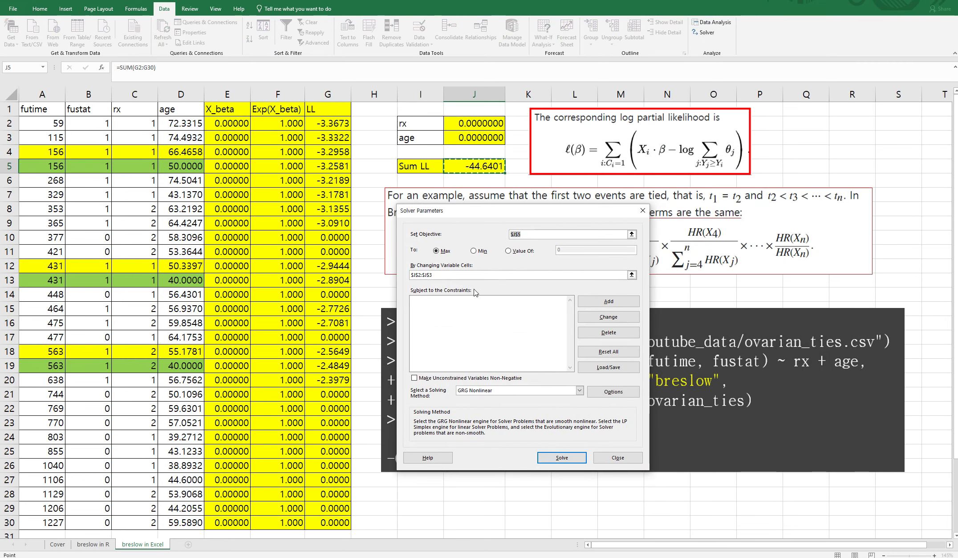
pyautogui.click(459, 273)
pyautogui.click(632, 275)
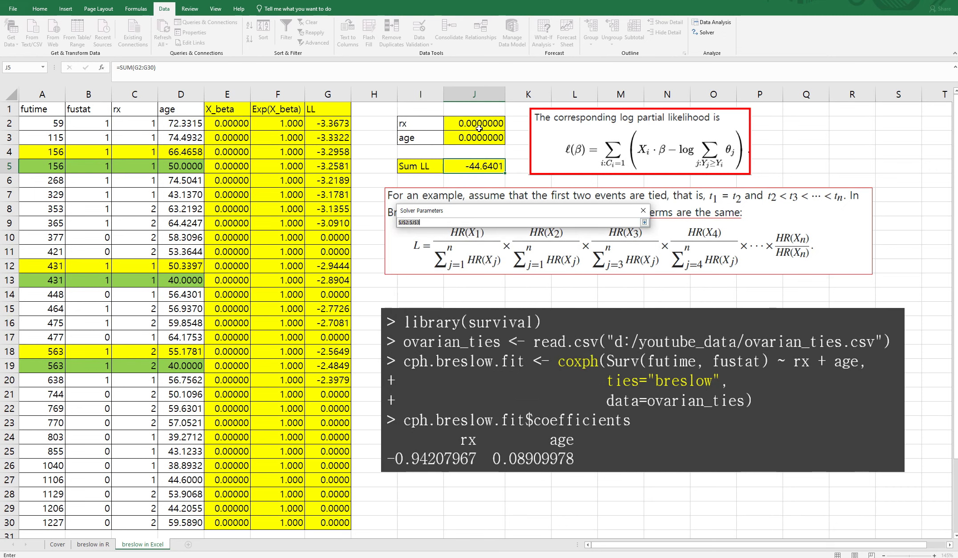
pyautogui.moveTo(478, 124); pyautogui.dragTo(478, 138)
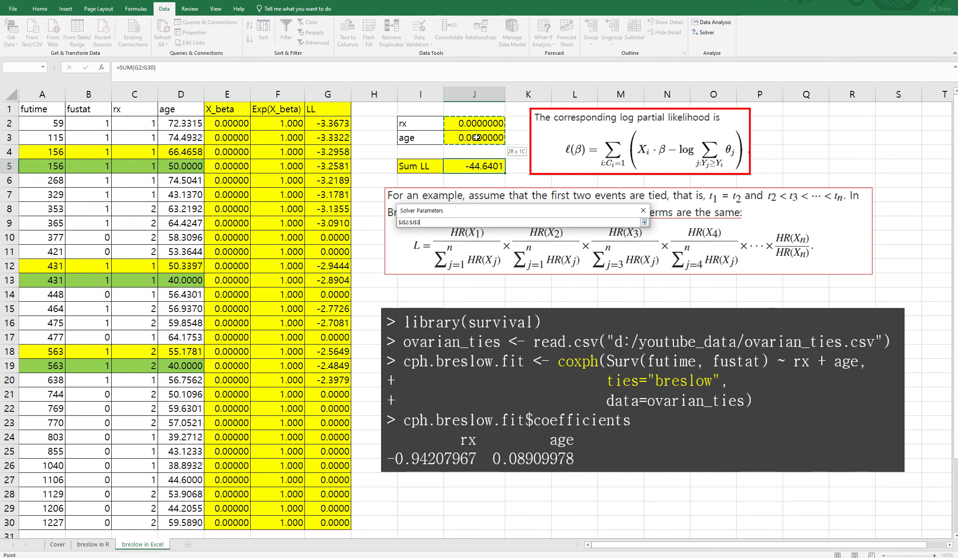
pyautogui.click(643, 222)
pyautogui.click(426, 381)
# Run Solver and keep the solution: rx -0.9504, age 0.0896, Sum LL -39.2371.
pyautogui.click(563, 457)
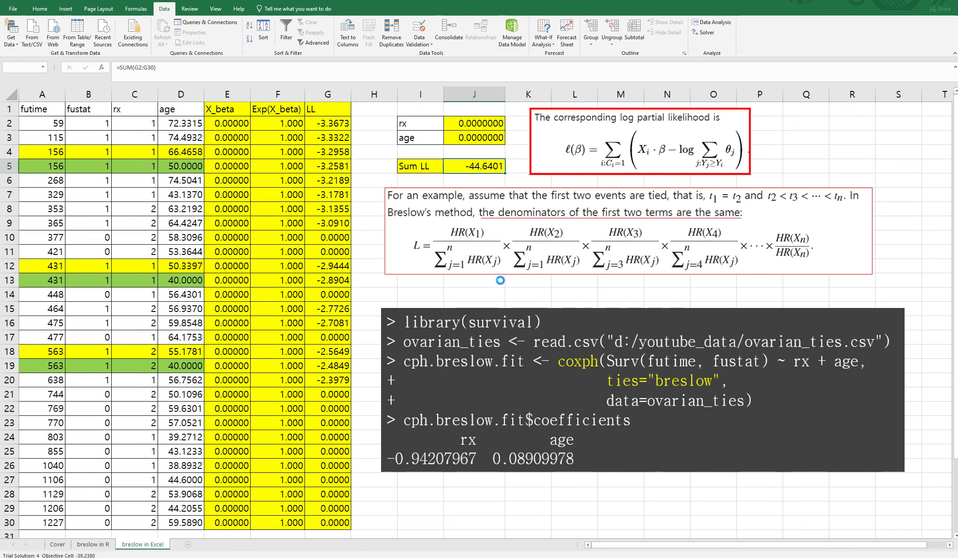
pyautogui.click(379, 296)
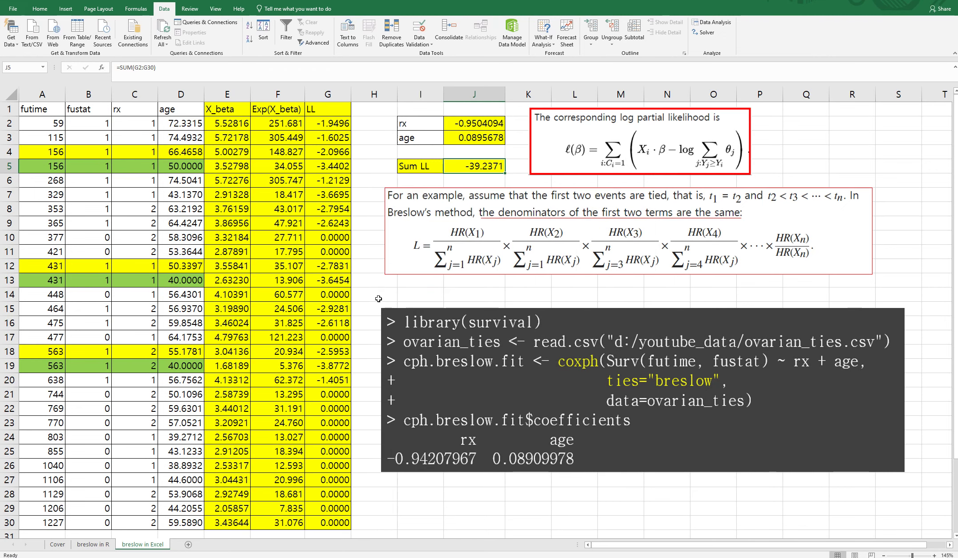
pyautogui.click(381, 147)
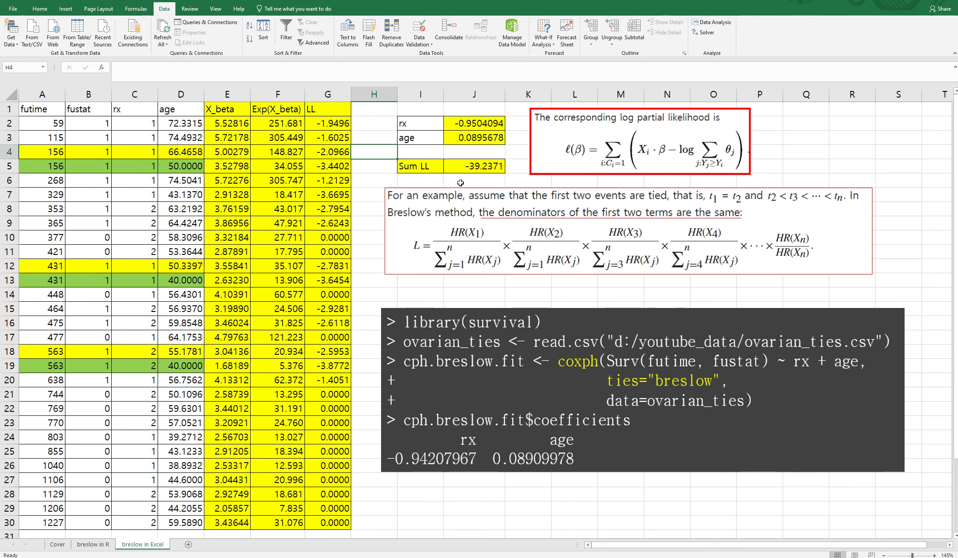
# Fill tied-event cell G5 orange and start its risk-set sum at F4, the first tied row.
pyautogui.click(299, 218)
pyautogui.click(337, 168)
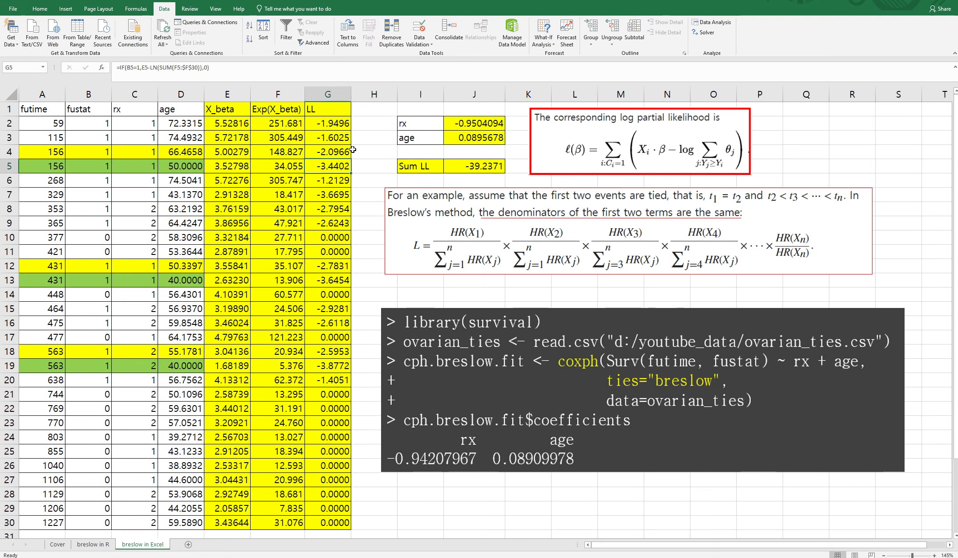
pyautogui.click(40, 9)
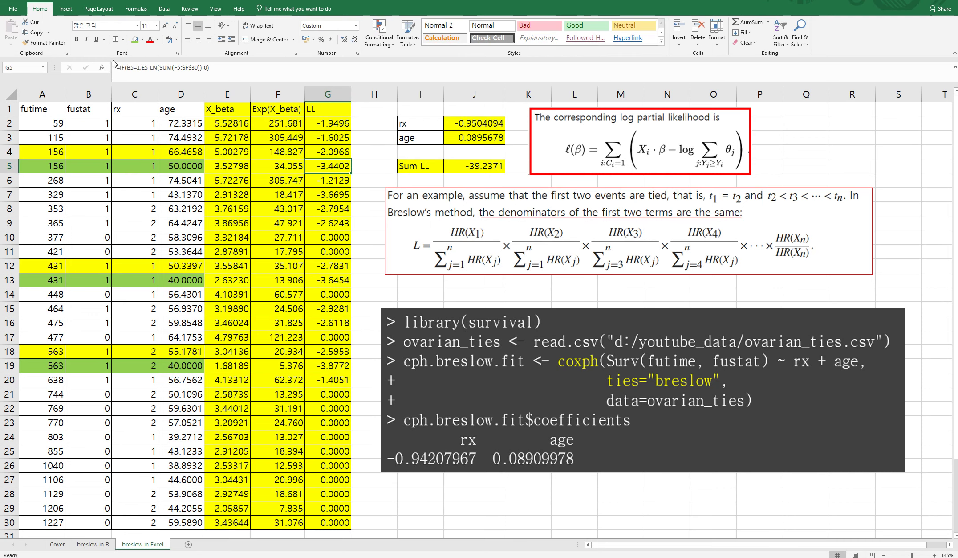
pyautogui.click(145, 44)
pyautogui.click(152, 112)
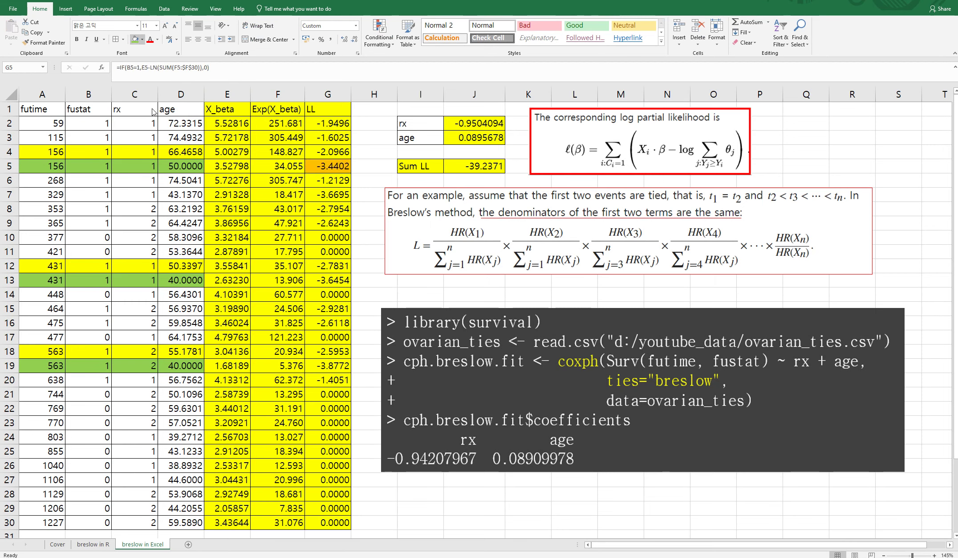
pyautogui.click(247, 213)
pyautogui.click(321, 171)
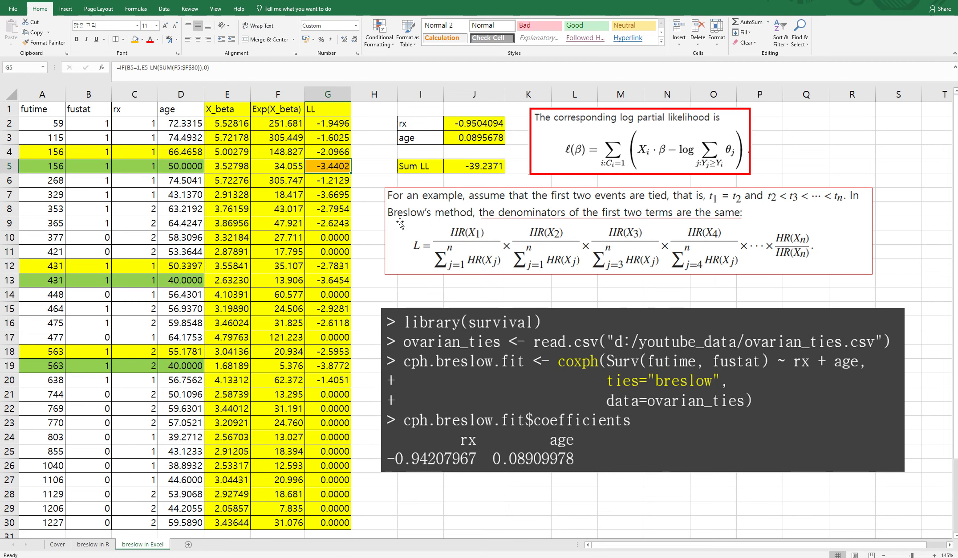
pyautogui.click(167, 68)
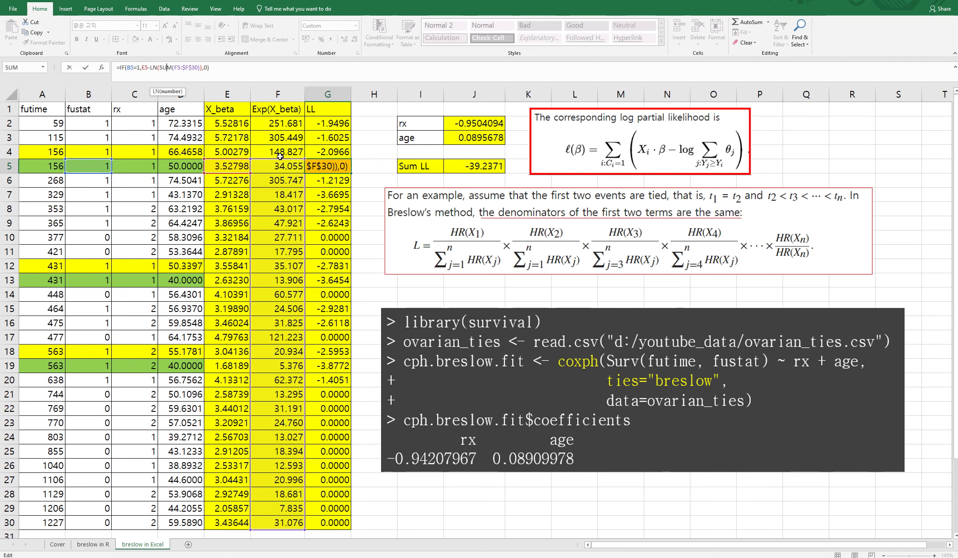
pyautogui.click(177, 91)
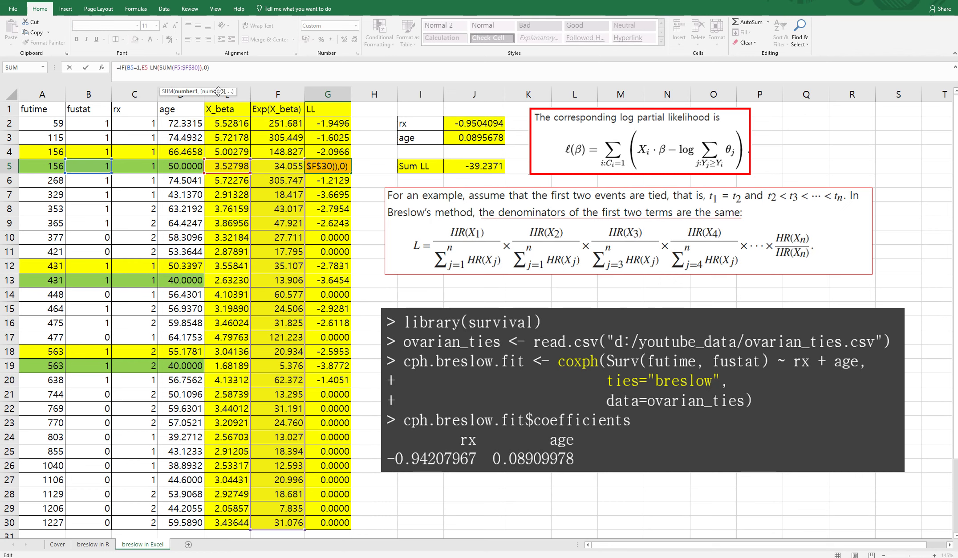
pyautogui.write('4')
pyautogui.press('Return')
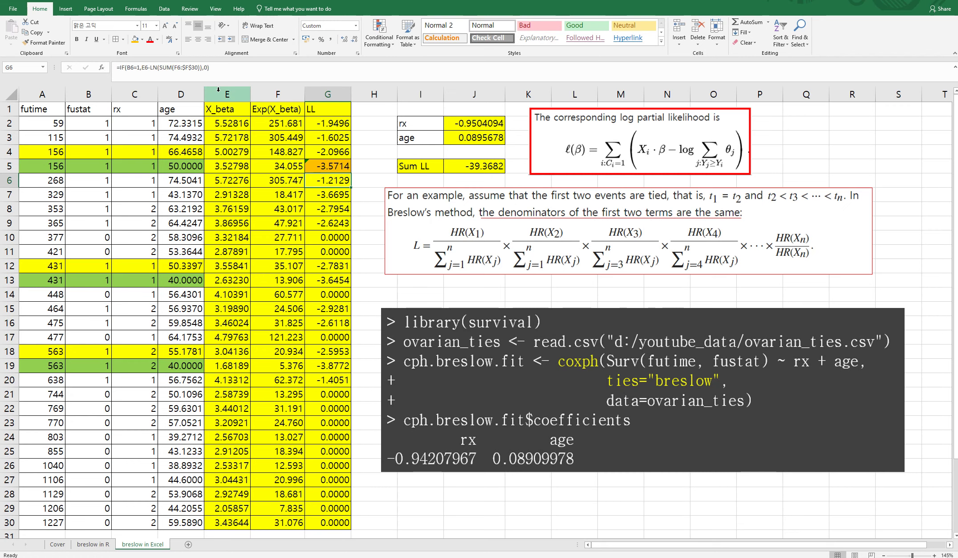
# Fill G13 orange and start its risk-set sum at F12.
pyautogui.click(329, 282)
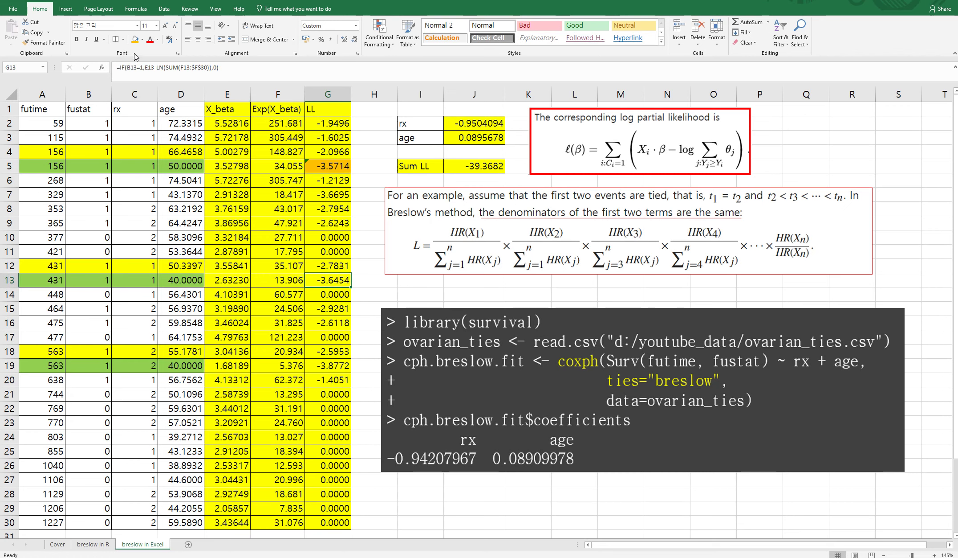
pyautogui.click(138, 39)
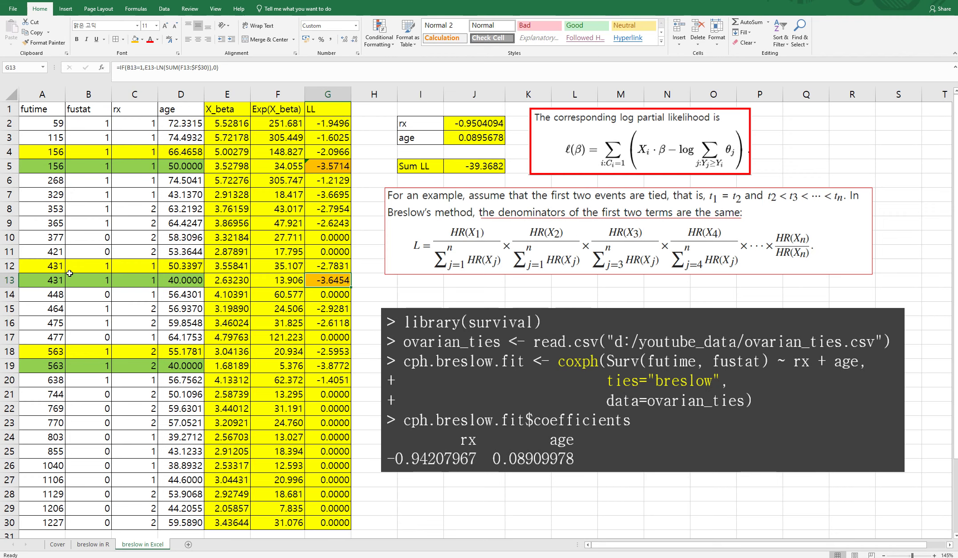
pyautogui.click(187, 69)
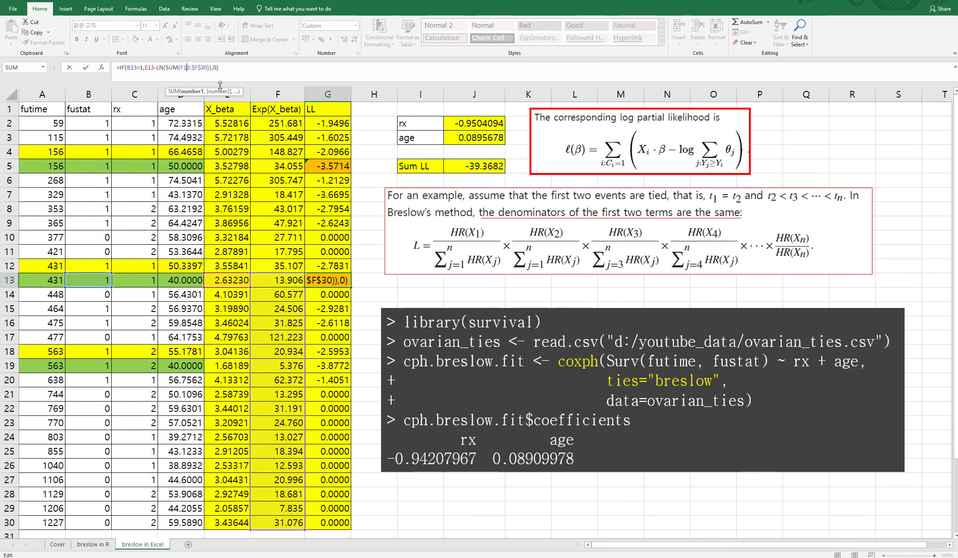
pyautogui.press('BackSpace')
pyautogui.write('2')
pyautogui.press('Return')
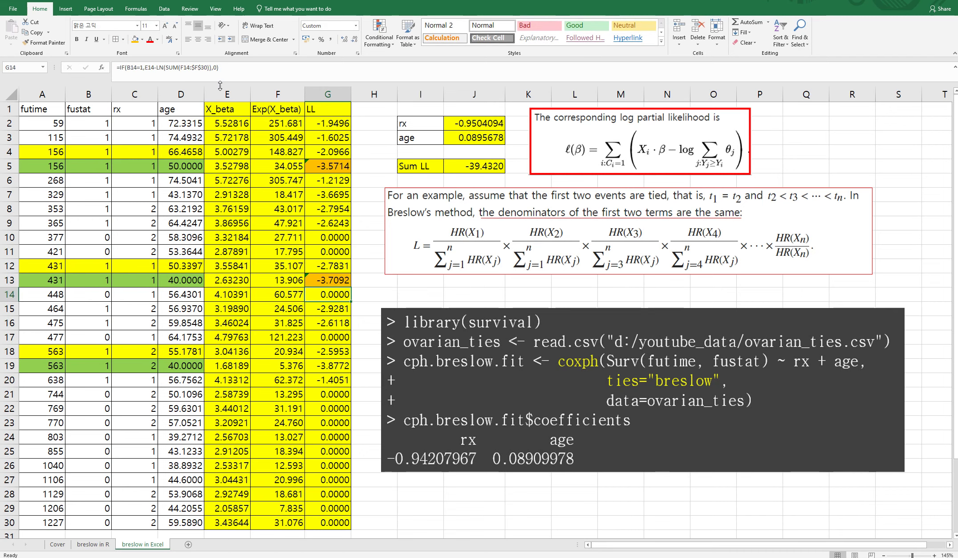
# Fill G19 orange and start its risk-set sum at F18, bringing Sum LL to -39.5096.
pyautogui.click(335, 365)
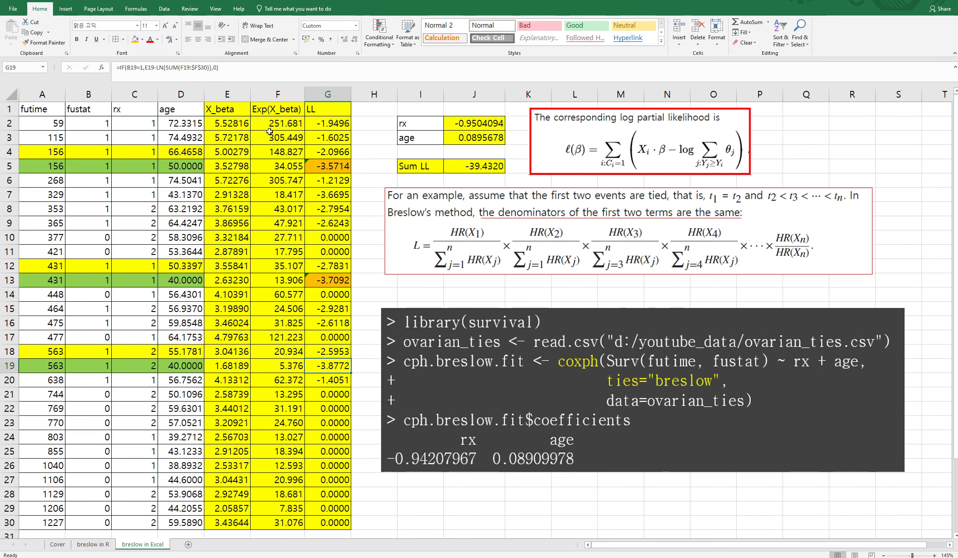
pyautogui.click(135, 39)
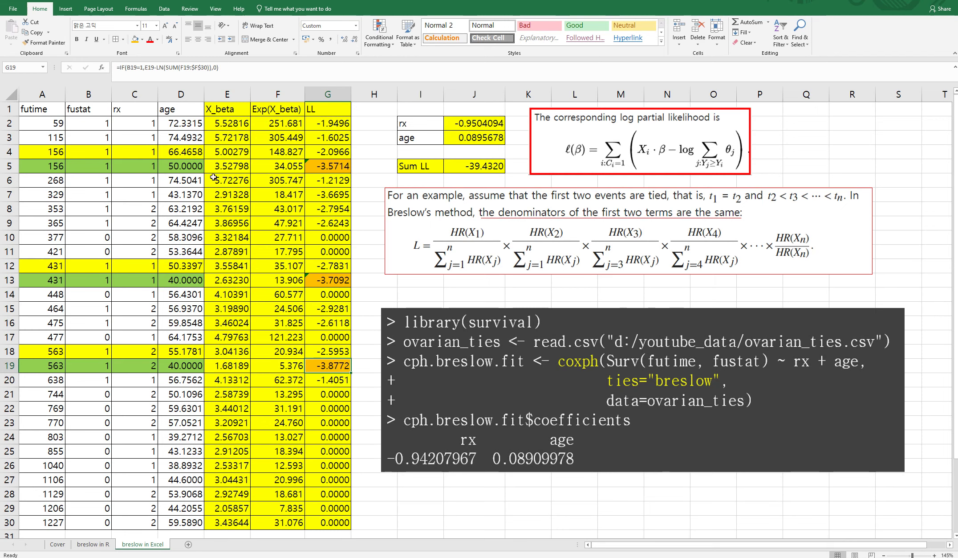
pyautogui.click(189, 68)
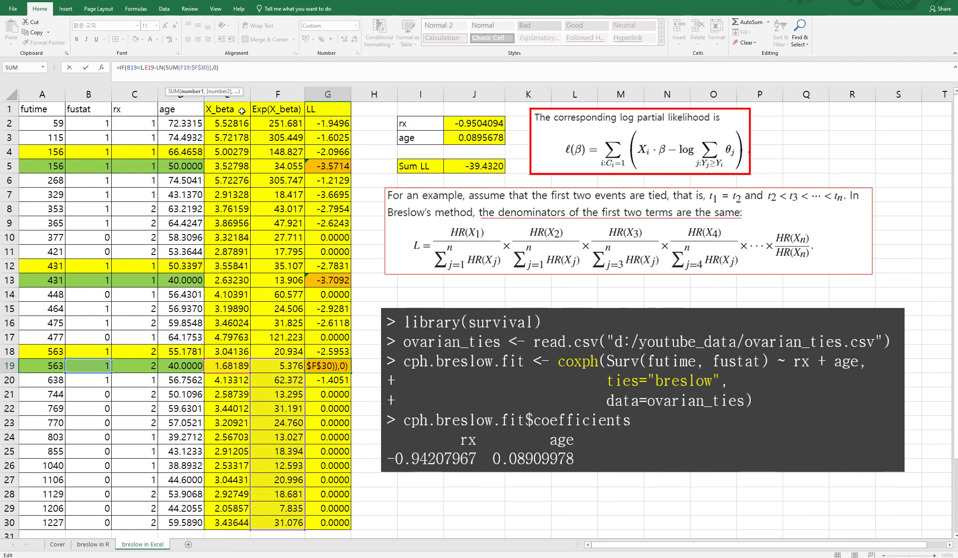
pyautogui.press('Delete')
pyautogui.write('8')
pyautogui.press('Return')
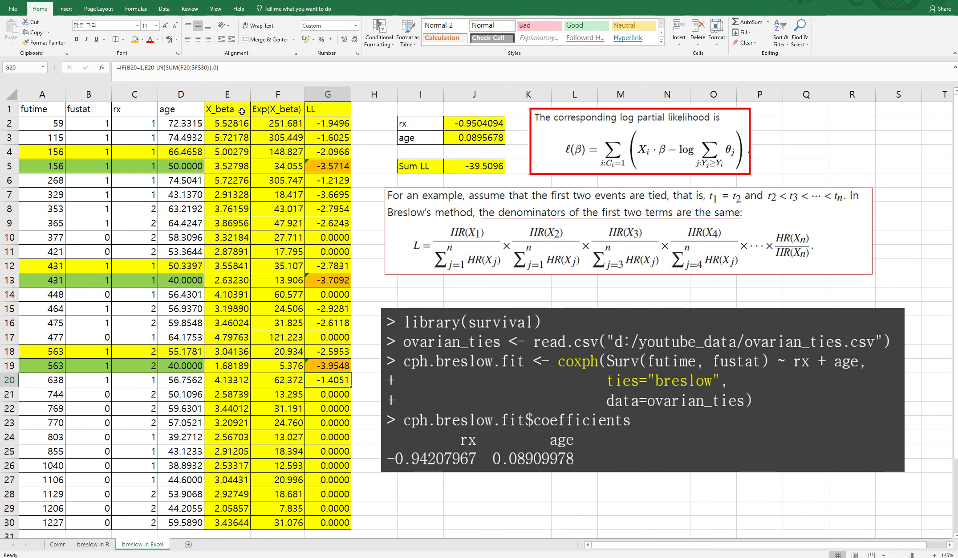
pyautogui.press('Up')
pyautogui.press('F2')
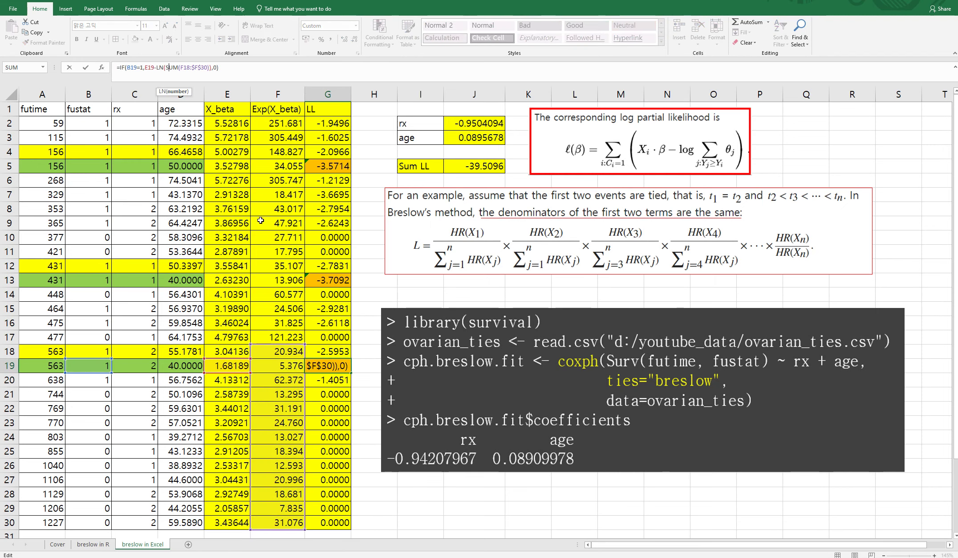
pyautogui.press('Escape')
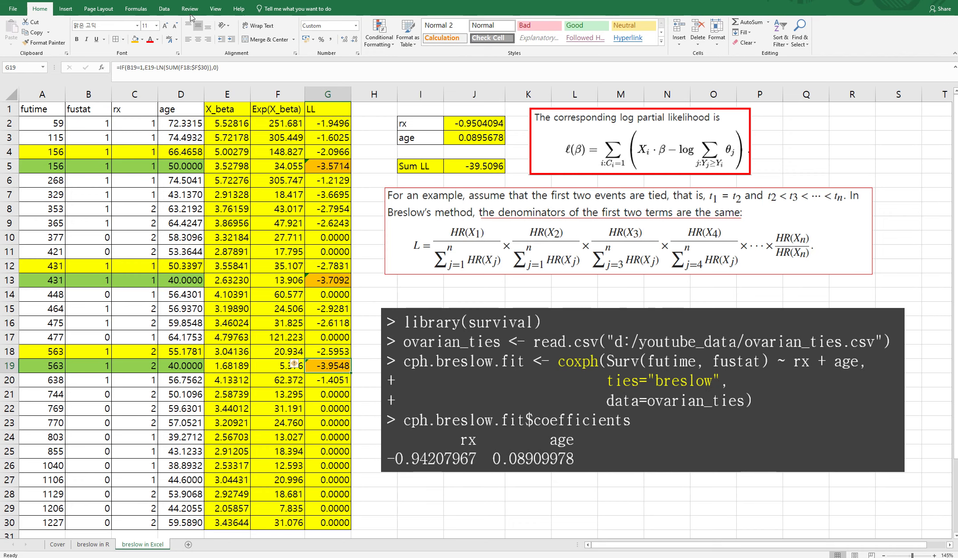
# Rerun Solver maximizing $J$5 over $J$2:$J$3, giving rx -0.9421 and age 0.0891 to match R.
pyautogui.click(164, 9)
pyautogui.click(704, 33)
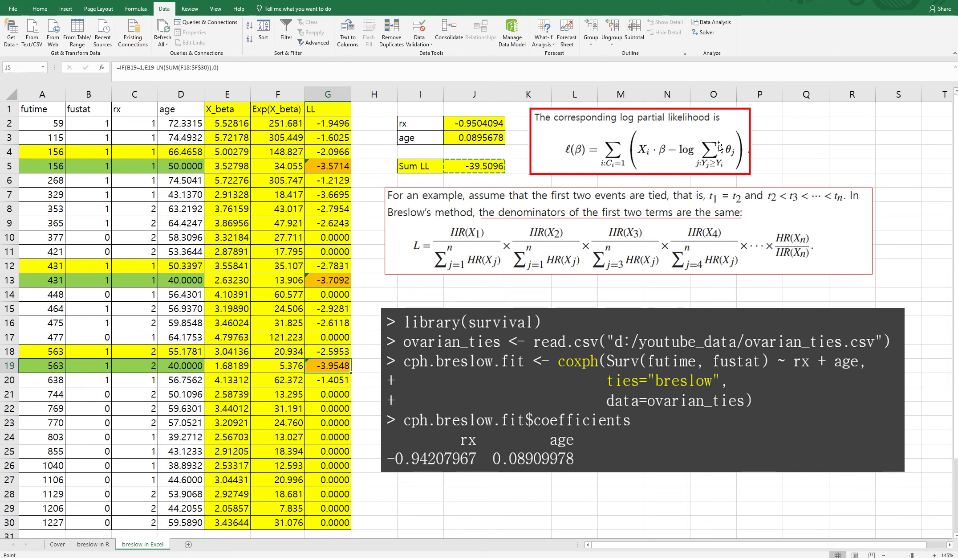
pyautogui.click(551, 457)
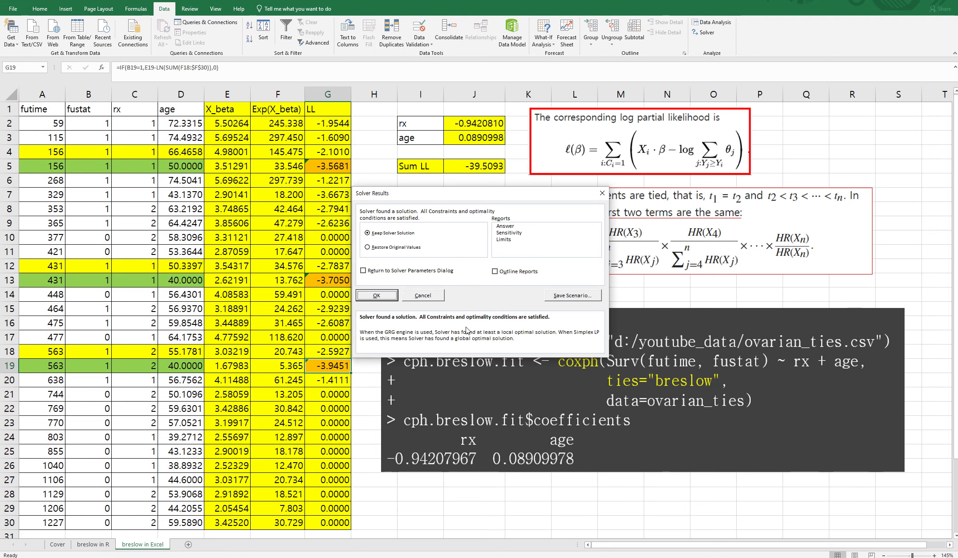
pyautogui.click(377, 296)
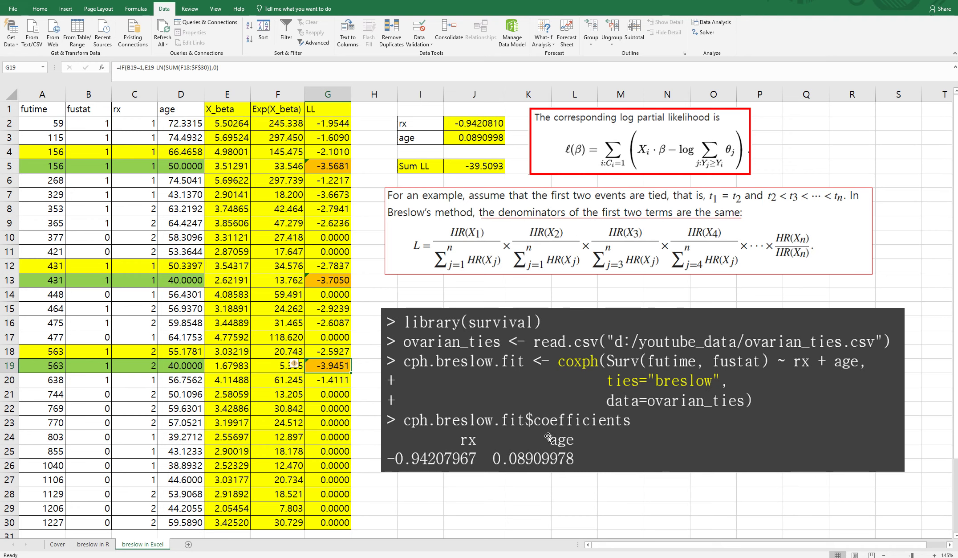
pyautogui.click(704, 33)
pyautogui.click(515, 390)
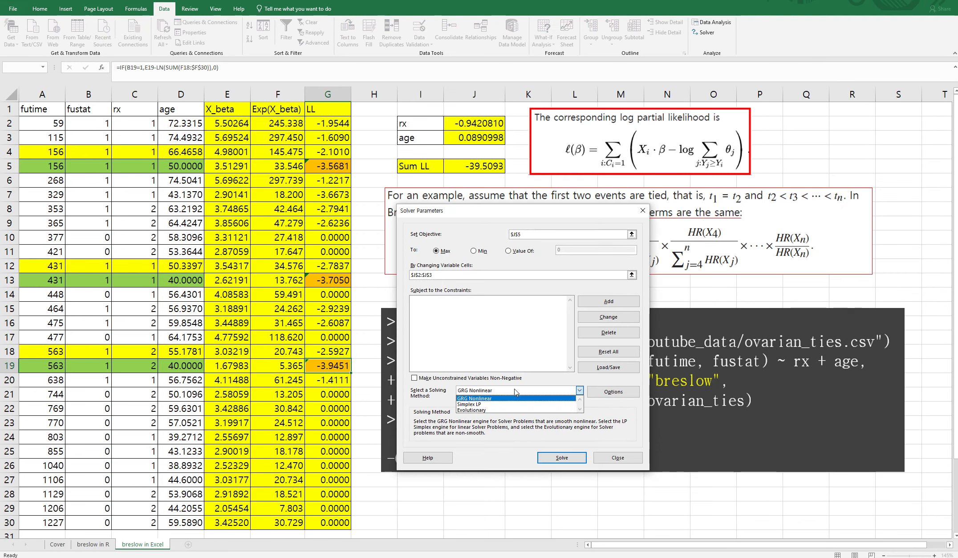
pyautogui.click(515, 390)
pyautogui.click(613, 459)
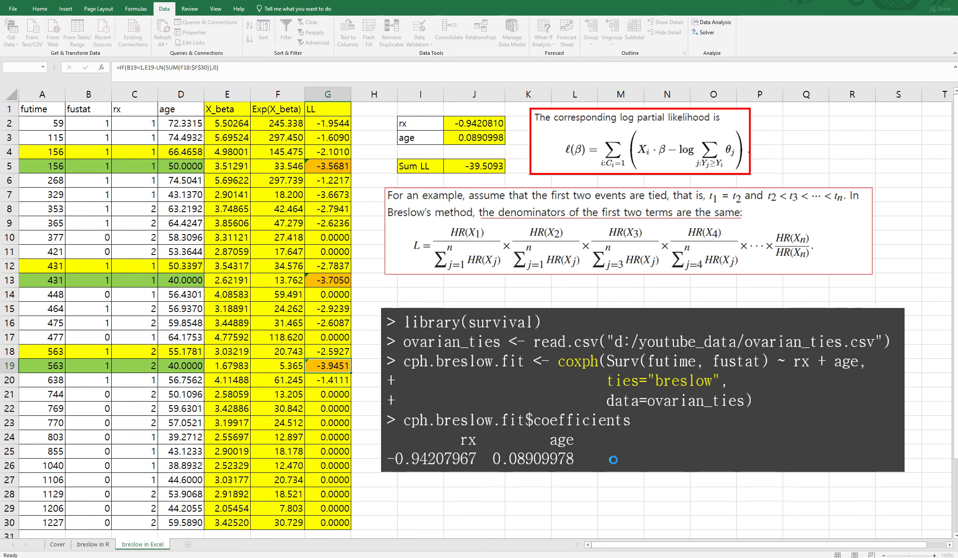
pyautogui.click(407, 293)
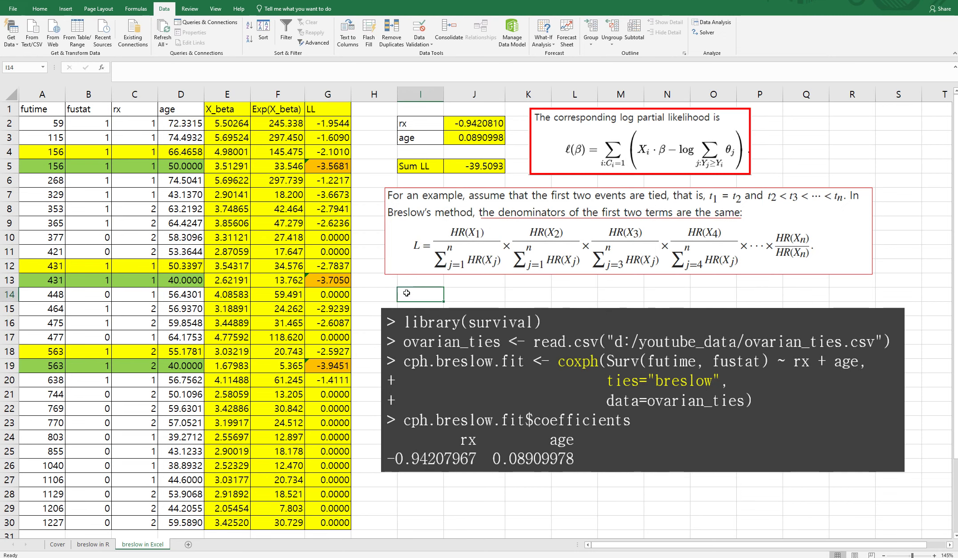